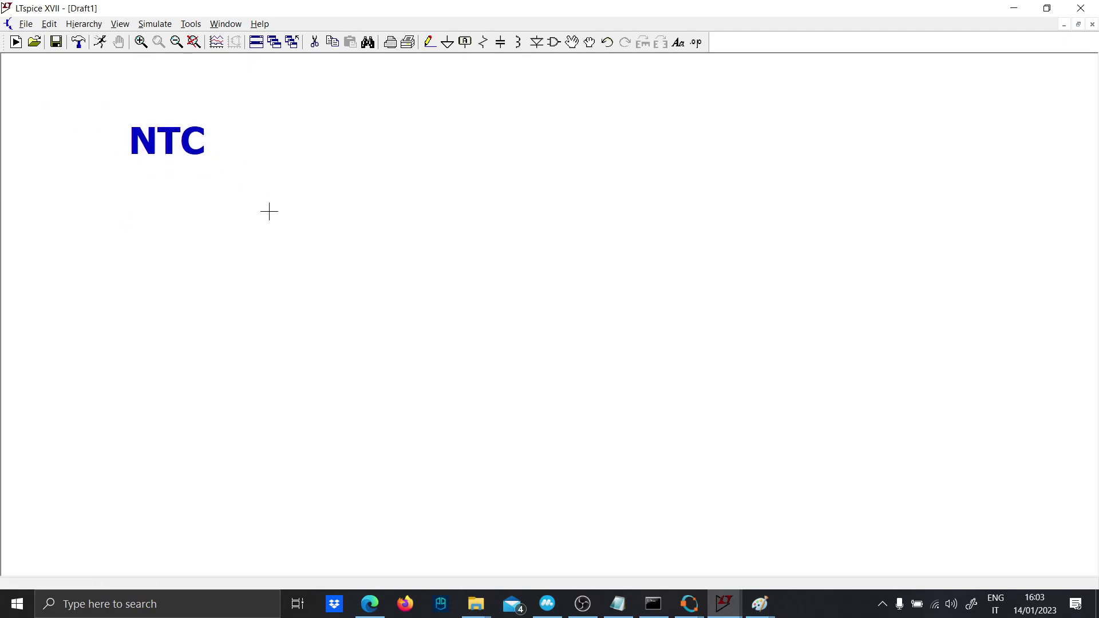
Switch to the Paint drawing of the decaying curve and label its vertical axis R and horizontal axis T.
click(759, 604)
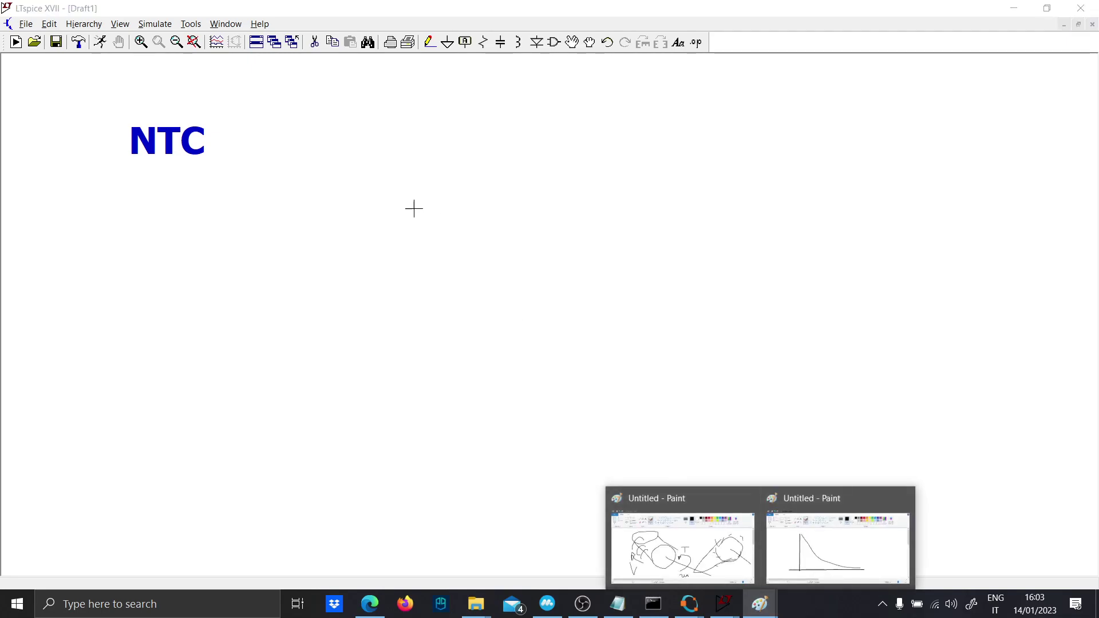
click(838, 544)
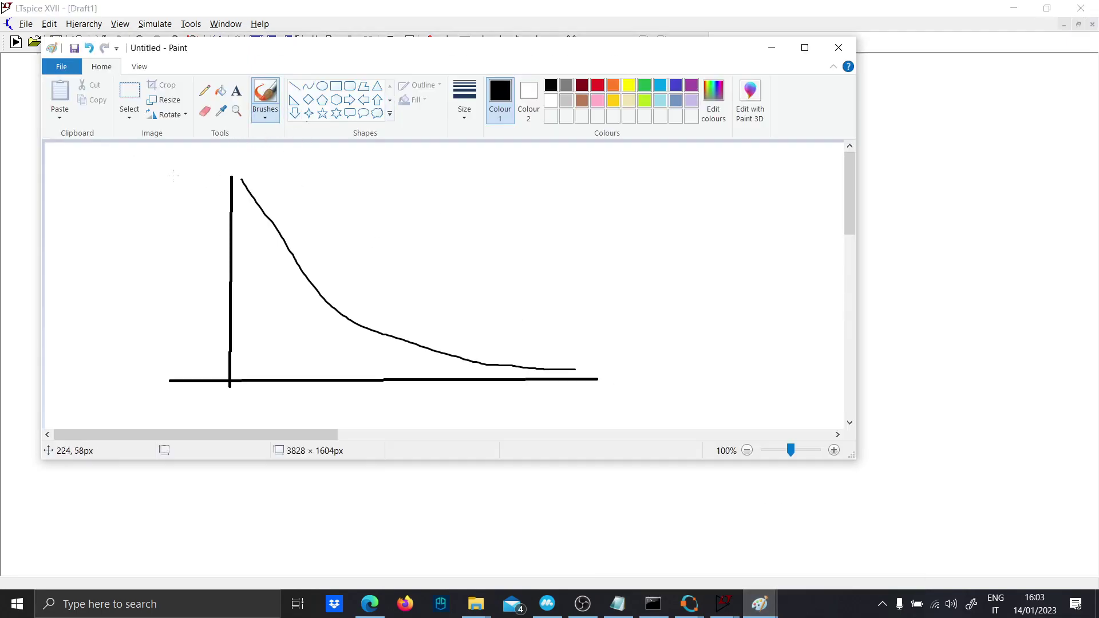
drag(173, 171, 173, 215)
drag(174, 179, 190, 216)
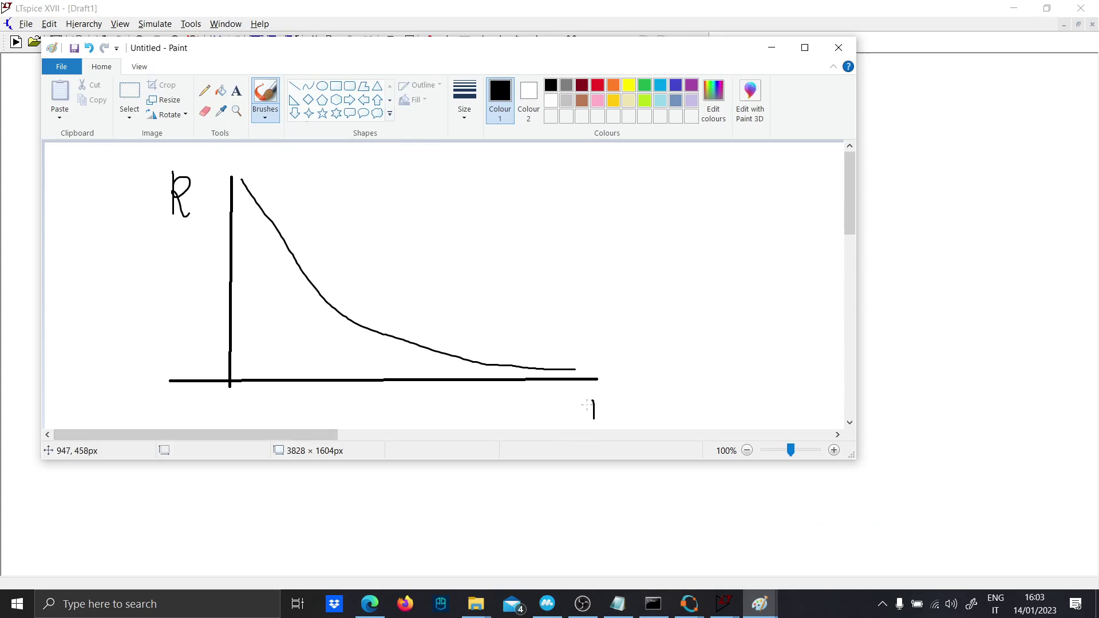
Draw a rightward arrow below the horizontal axis and write 20 and 100 as the temperature limits.
scroll(505, 374, down, 1)
drag(284, 363, 558, 363)
mouse_move(533, 352)
mouse_down()
mouse_move(553, 364)
mouse_move(525, 379)
mouse_up()
scroll(397, 348, up, 1)
scroll(310, 383, down, 3)
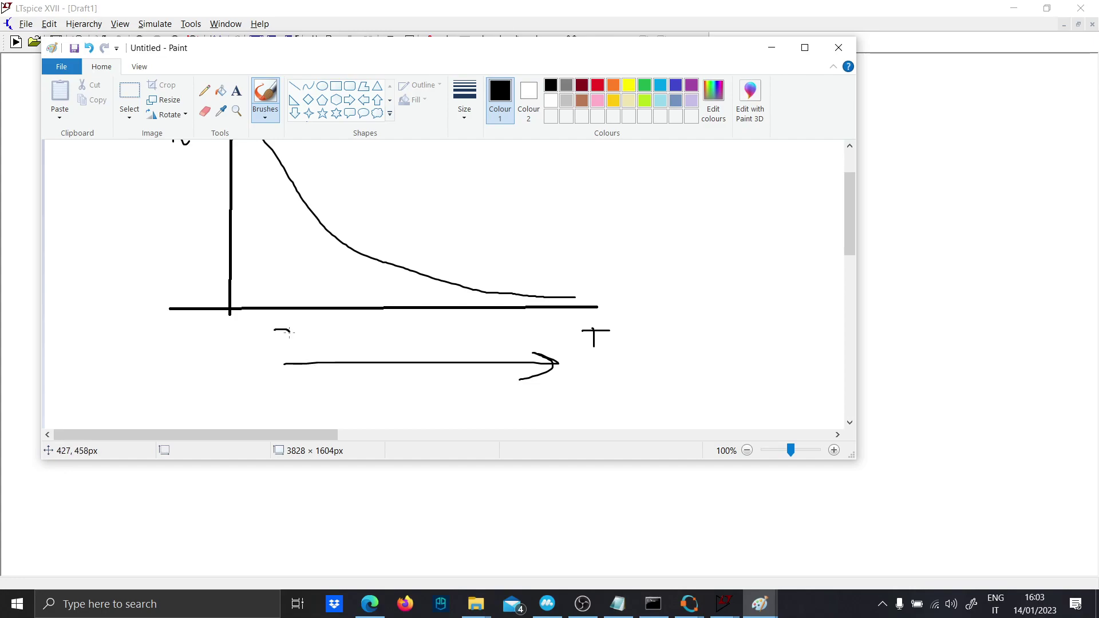
mouse_move(289, 338)
mouse_down()
mouse_move(296, 349)
mouse_move(306, 338)
mouse_up()
mouse_move(496, 331)
mouse_down()
mouse_move(509, 342)
mouse_move(534, 336)
mouse_up()
scroll(523, 326, up, 3)
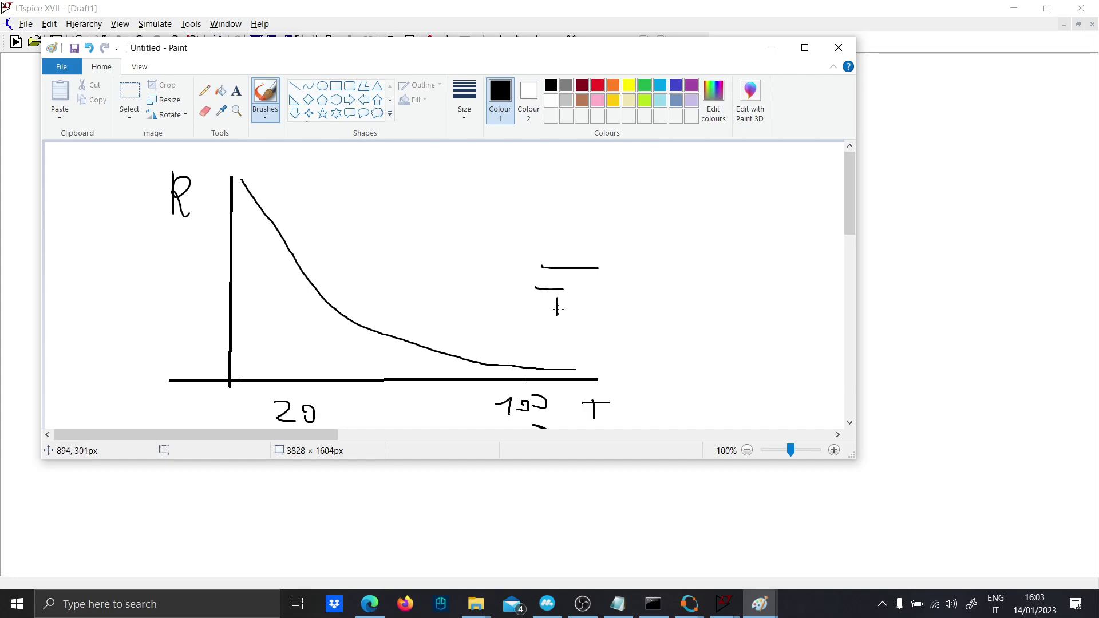
Sketch a battery feeding two resistors beside the graph, add a decaying curve near the second resistor, and minimise Paint.
mouse_move(563, 259)
mouse_down()
mouse_move(561, 217)
mouse_move(716, 205)
mouse_move(720, 338)
mouse_up()
mouse_move(715, 156)
mouse_down()
mouse_move(766, 239)
mouse_move(815, 259)
mouse_up()
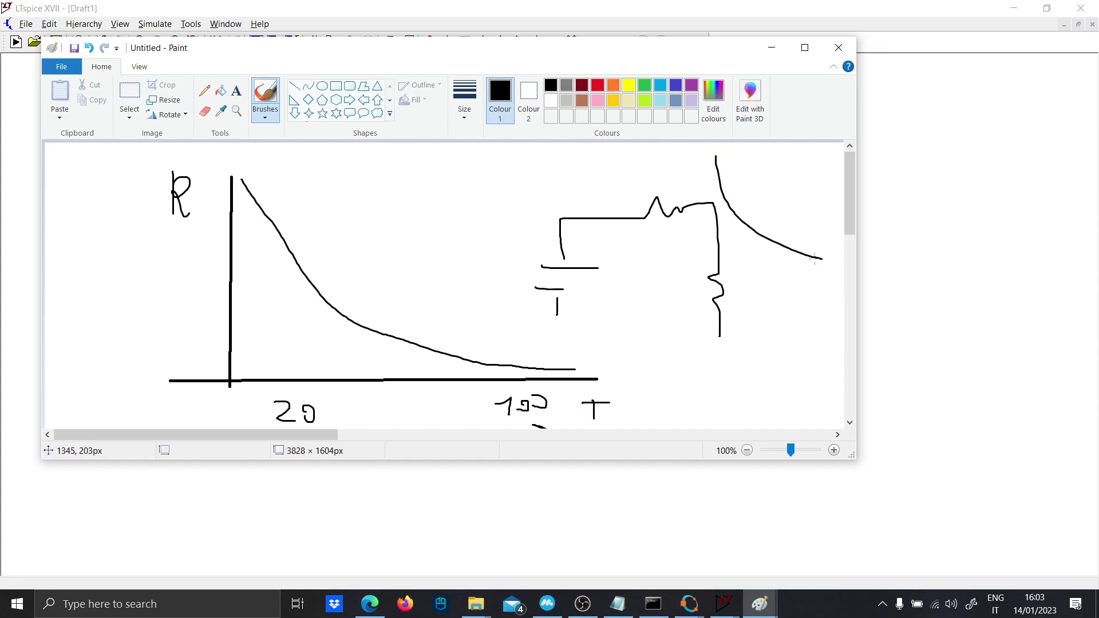
click(771, 48)
Switch to Octave and define Tmin=20; on line 4 of flybacktest.m.
mouse_move(690, 604)
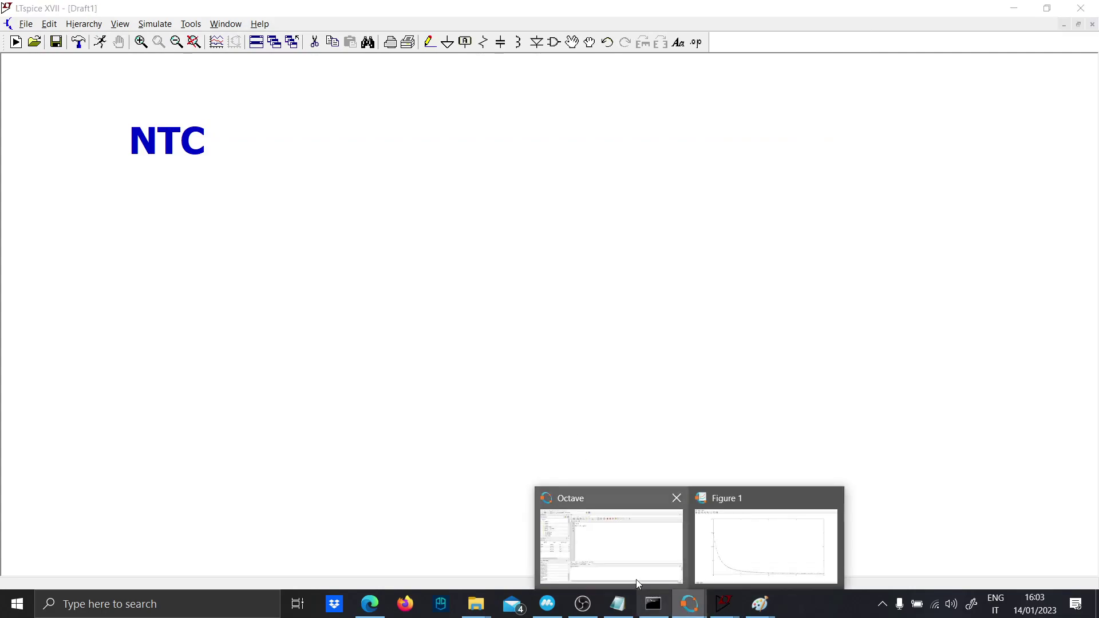
click(634, 578)
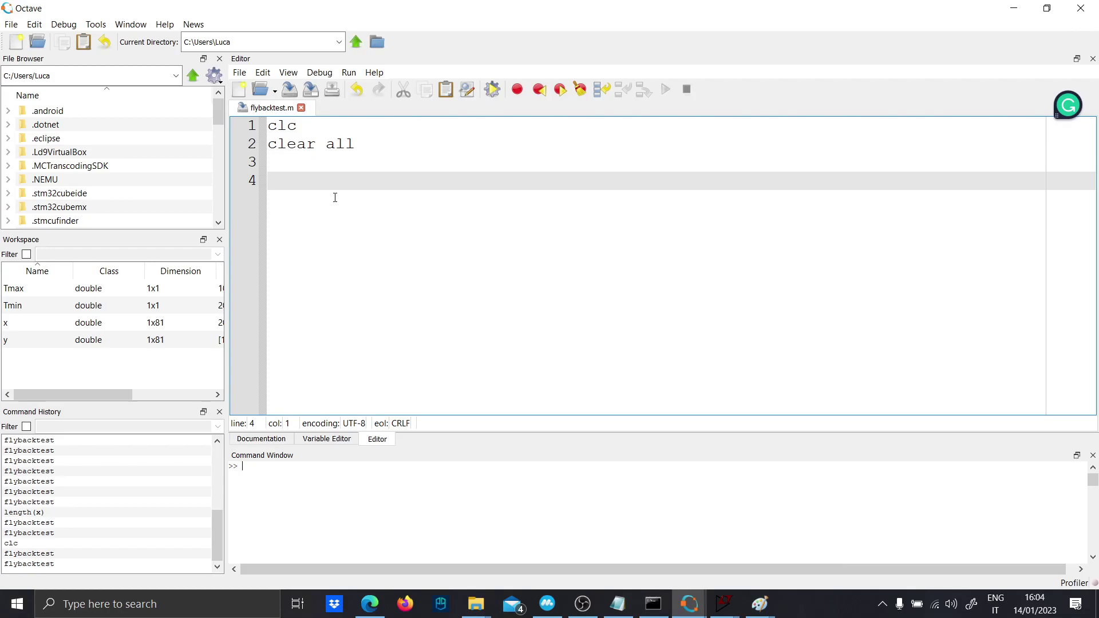
key(Caps_Lock)
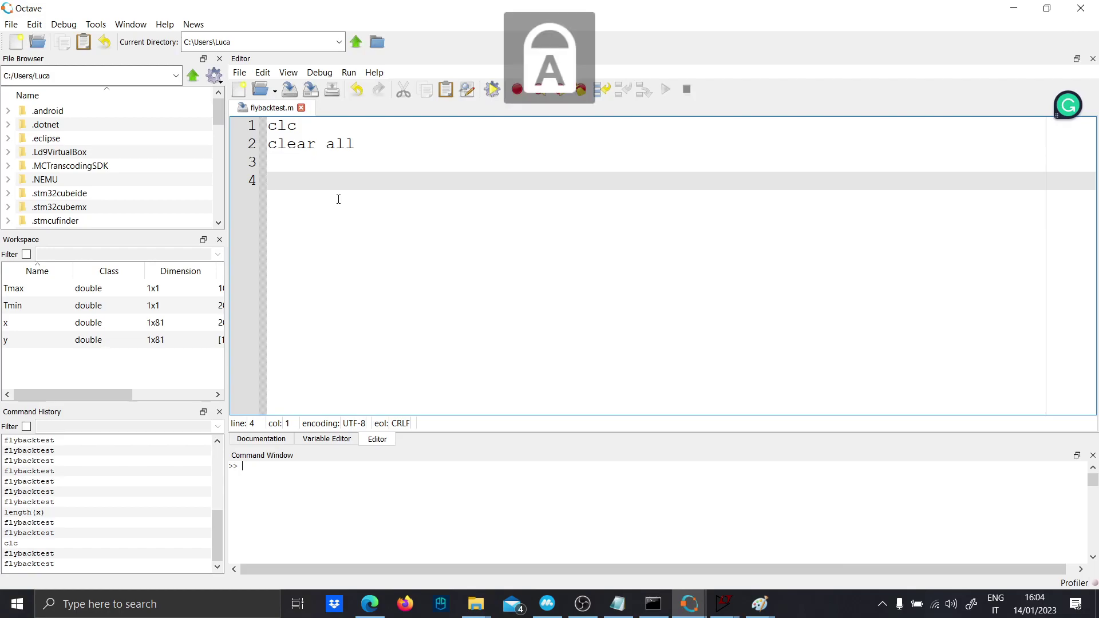
text(T)
key(Caps_Lock)
text(min)
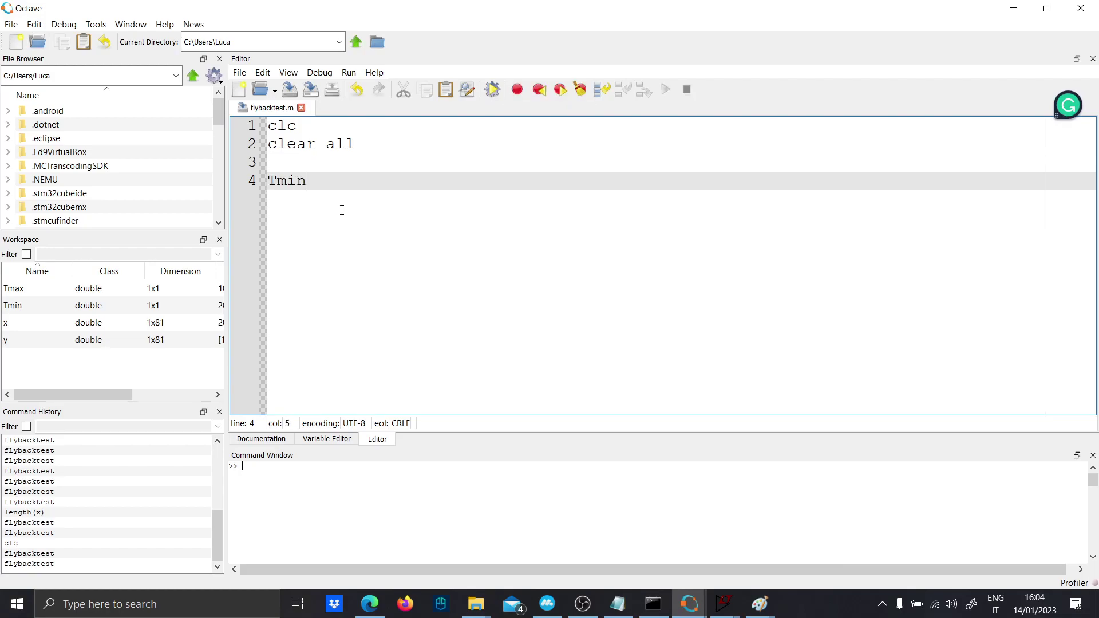
text(=20;)
key(Return)
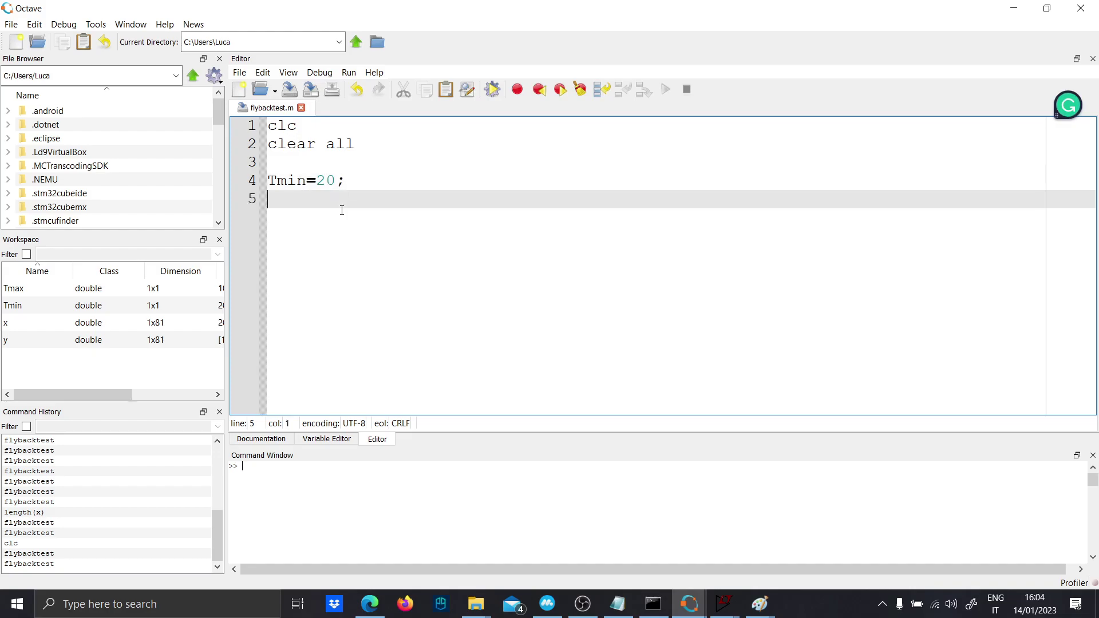
Define the upper temperature limit on the following script line as Tmax=100;.
key(Caps_Lock)
text(T)
key(Caps_Lock)
text(max=100;)
key(Return)
Define the temperature vector with unit steps as x=Tmin:1:Tmax;.
text(x=)
key(Caps_Lock)
text(T)
key(Caps_Lock)
text(min:)
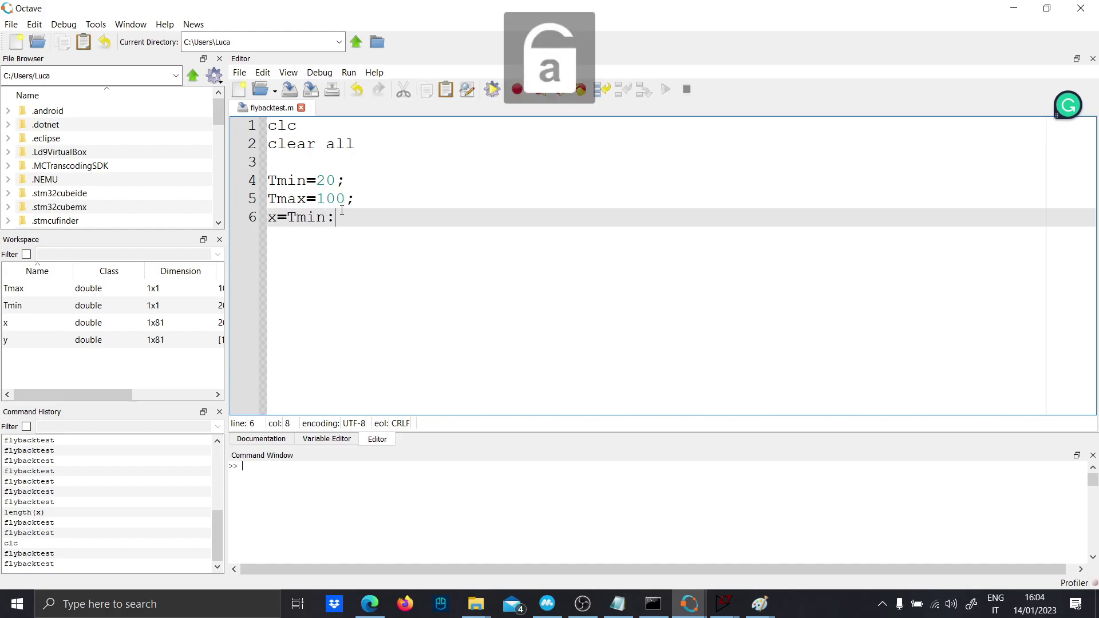
text(1:)
key(Caps_Lock)
text(T)
key(Caps_Lock)
text(max;)
key(Return)
Leave a blank line and add the exponential formula y=10*exp(-1/x); to the script.
key(Return)
text(plo)
key(BackSpace)
key(BackSpace)
key(BackSpace)
text(y=10*exp(1/)
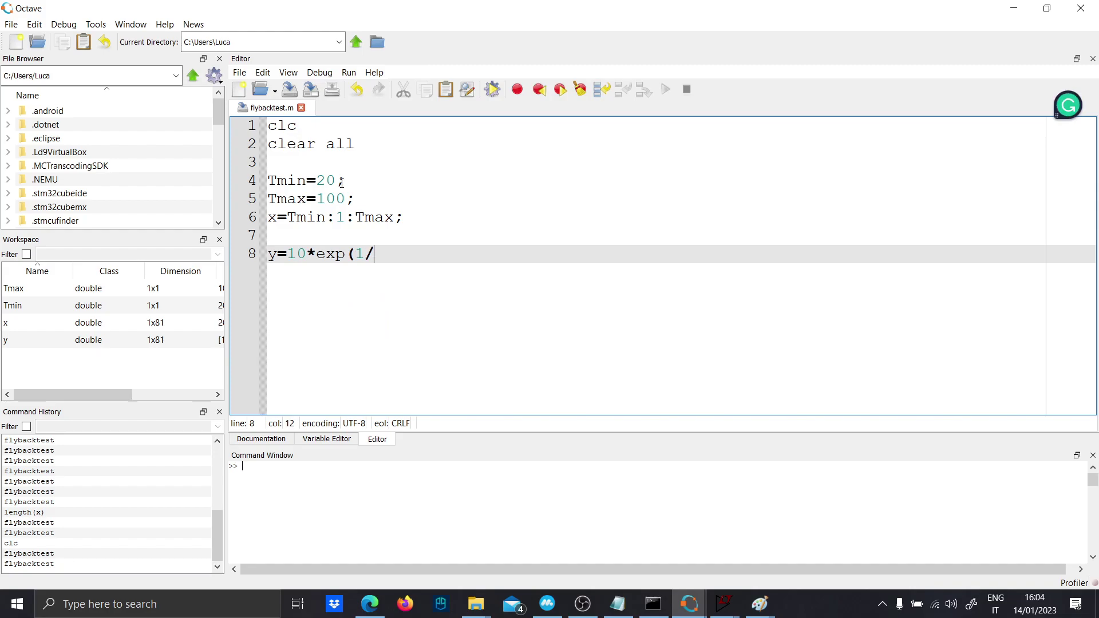
key(BackSpace)
key(BackSpace)
text(-1/x);)
key(Return)
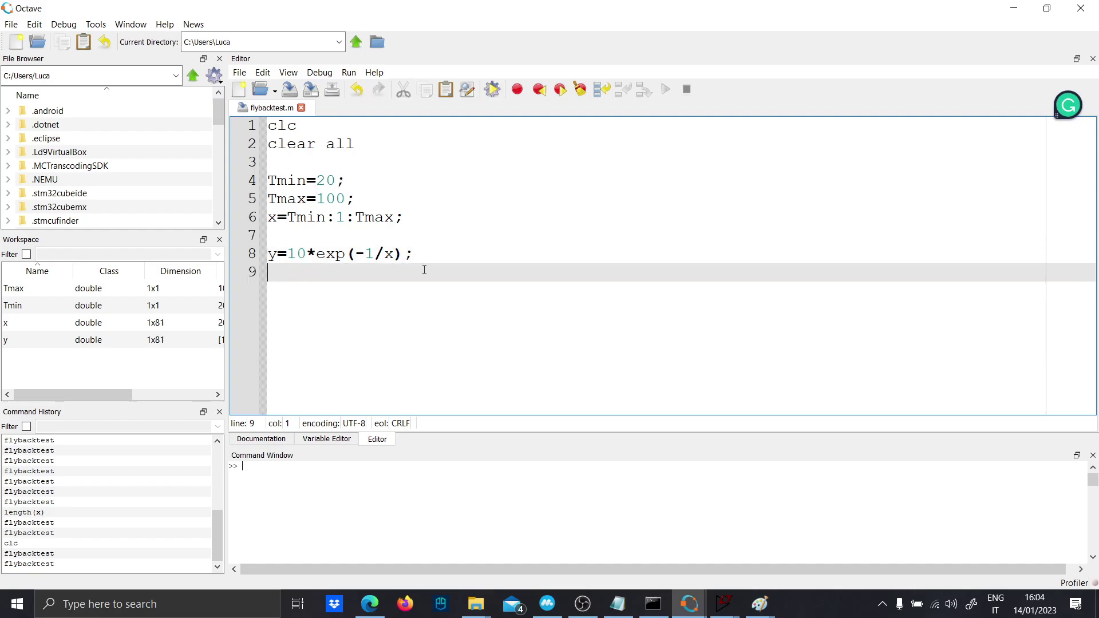
Change the exponential formula on line 8 to y=10*exp(100./x-1/Tmin);.
click(390, 254)
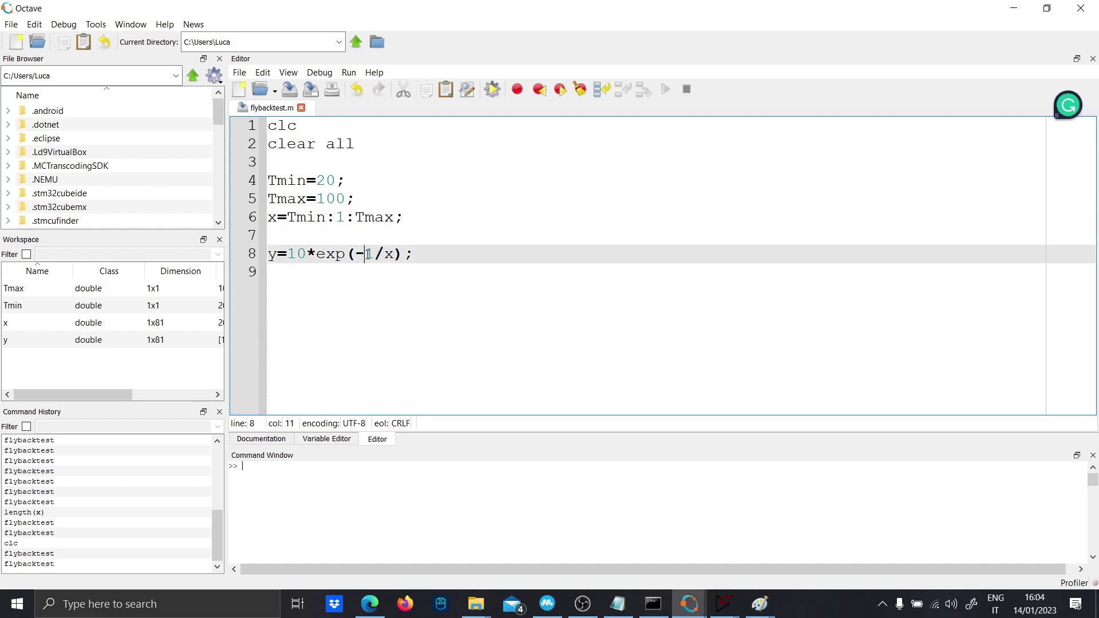
key(BackSpace)
click(382, 260)
text(-1/Tmin)
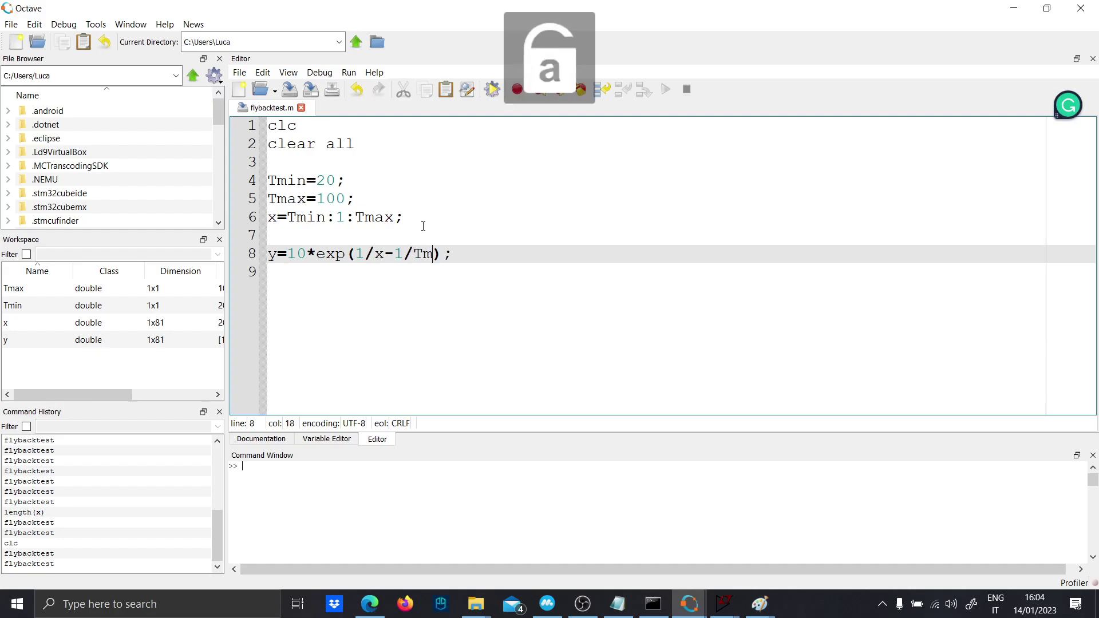
click(365, 253)
text(00)
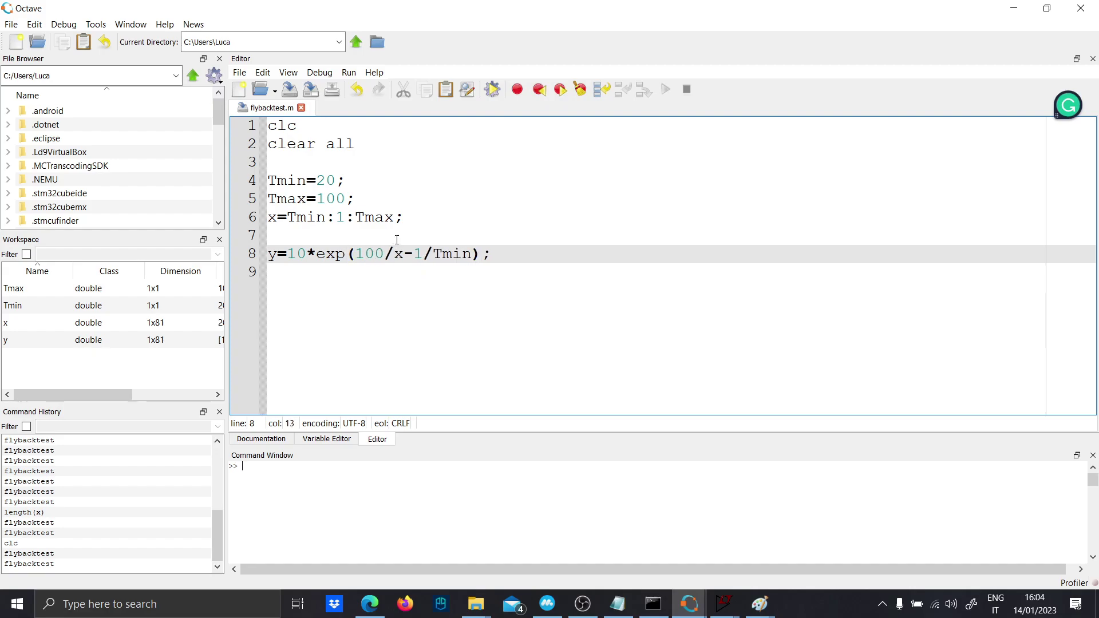
text(.)
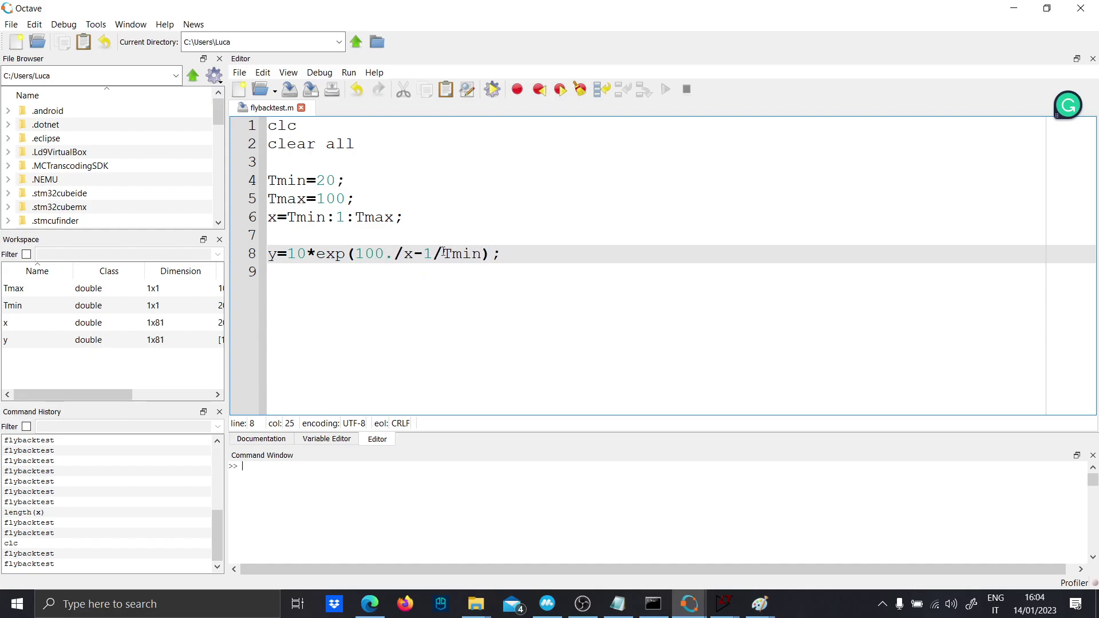
Add the plotting lines plot(x,y,'*');, hold on and plot(x,y); below the formula.
key(Return)
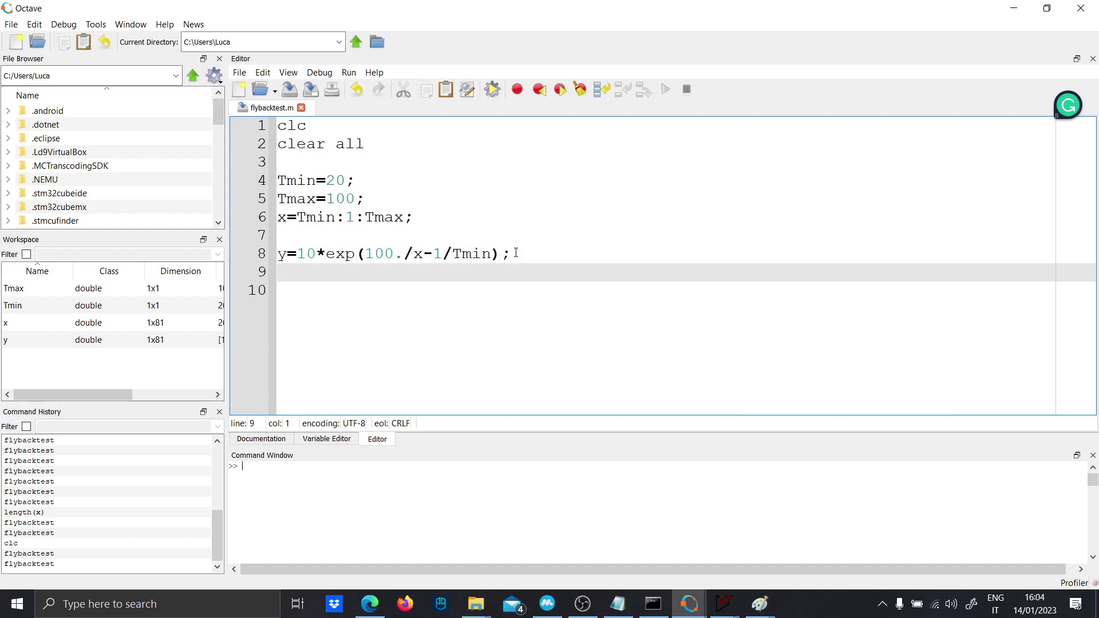
text(plot(x,y,'*');)
key(Return)
text(hold on)
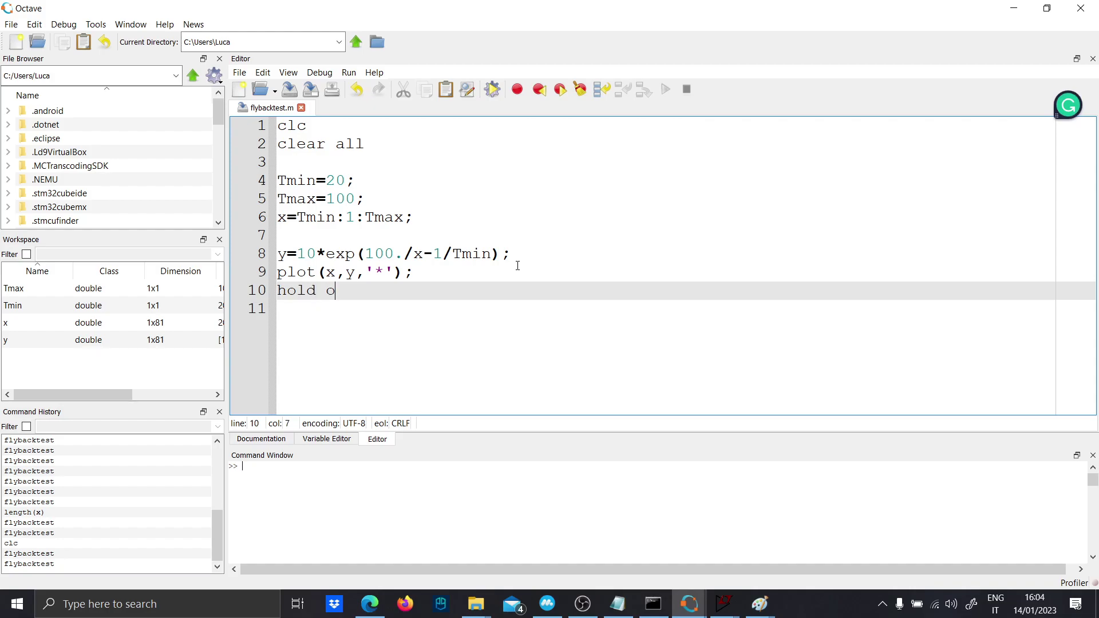
key(Return)
text(plot()
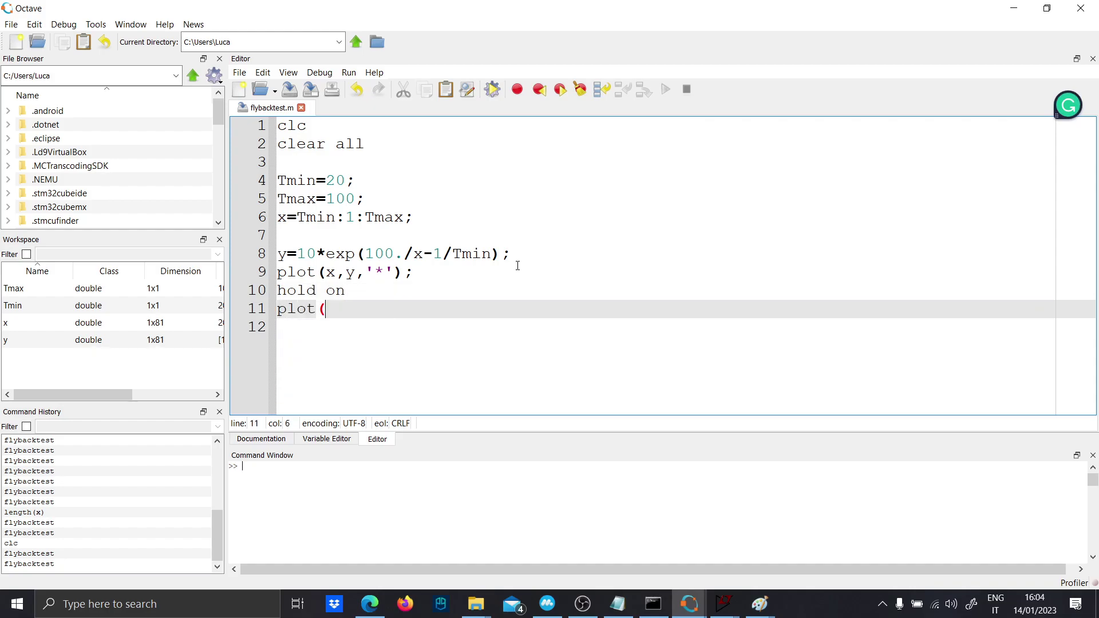
text(x,y);)
key(Return)
Run the script, close the old Figure 1 window and rerun the script for a fresh plot.
key(F5)
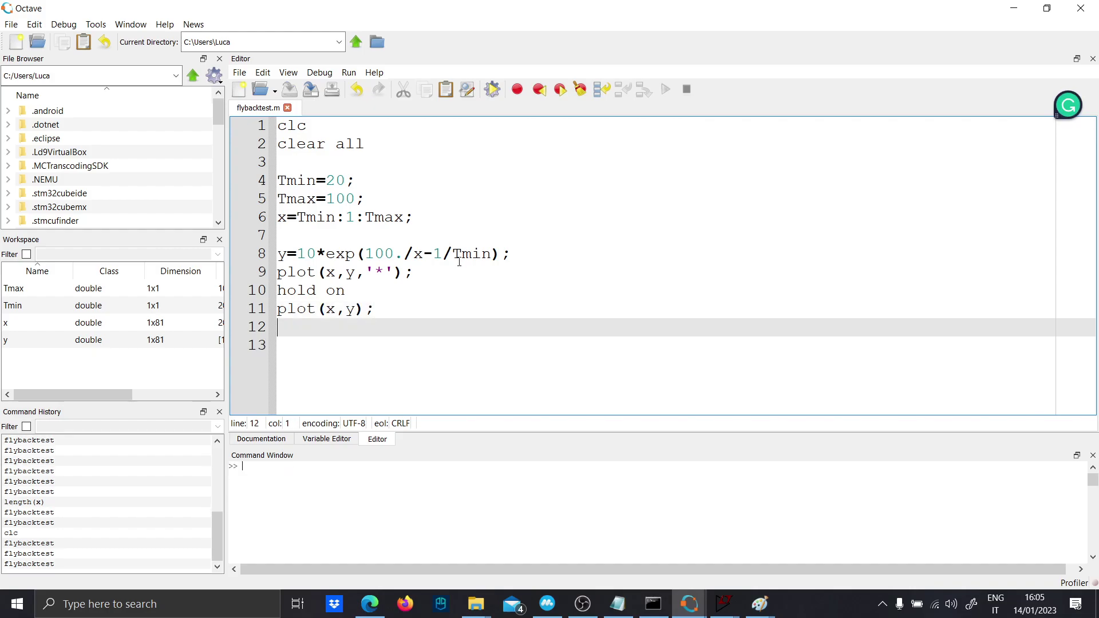
mouse_move(690, 604)
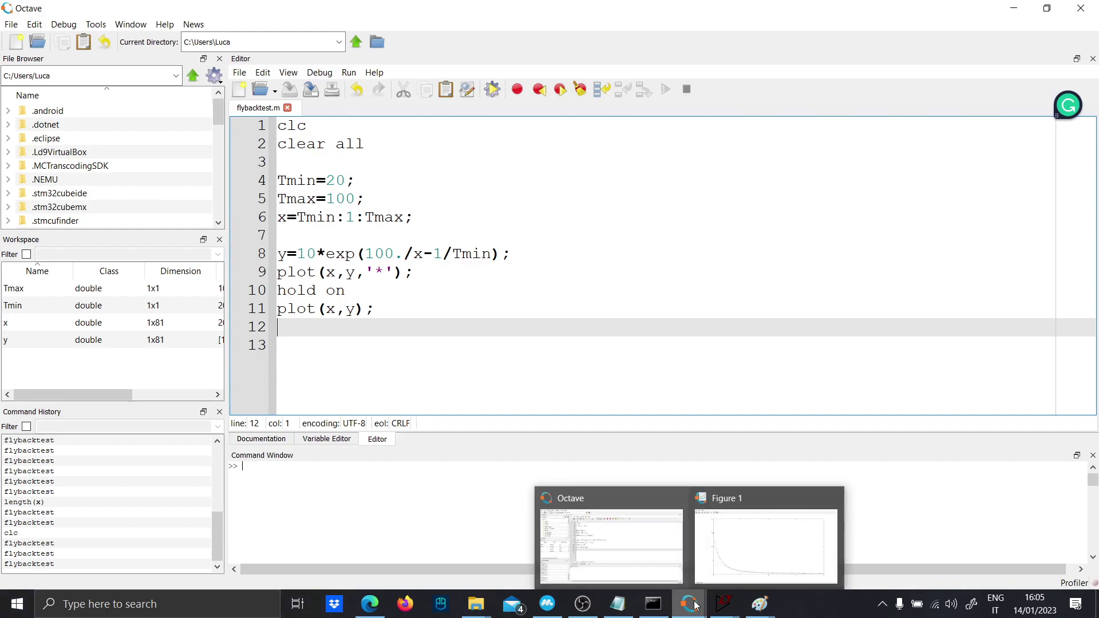
click(831, 498)
click(481, 350)
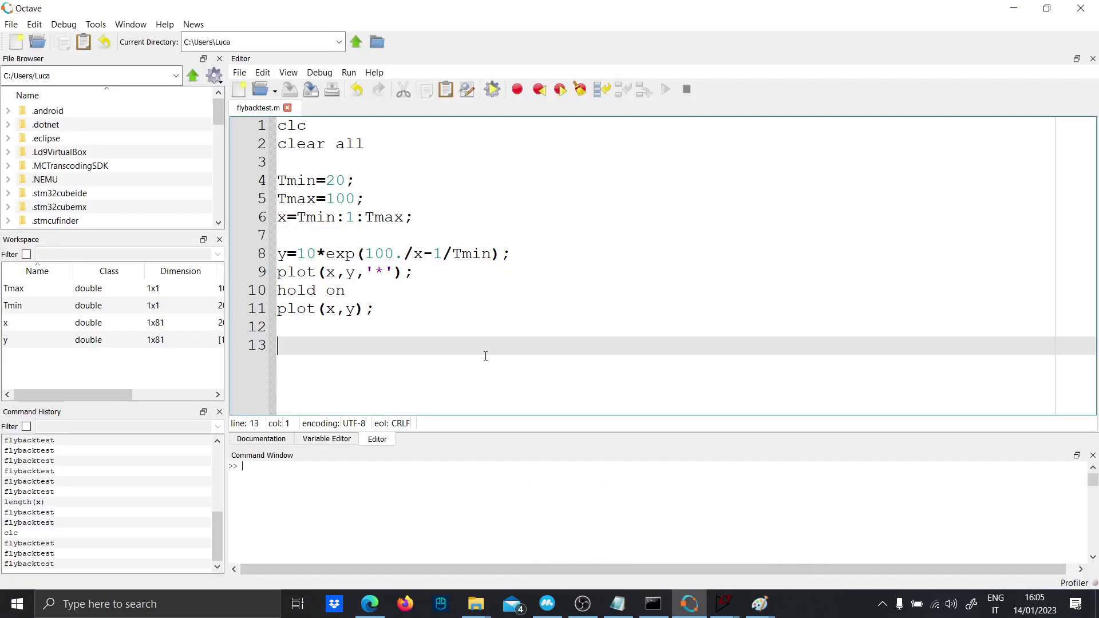
key(F5)
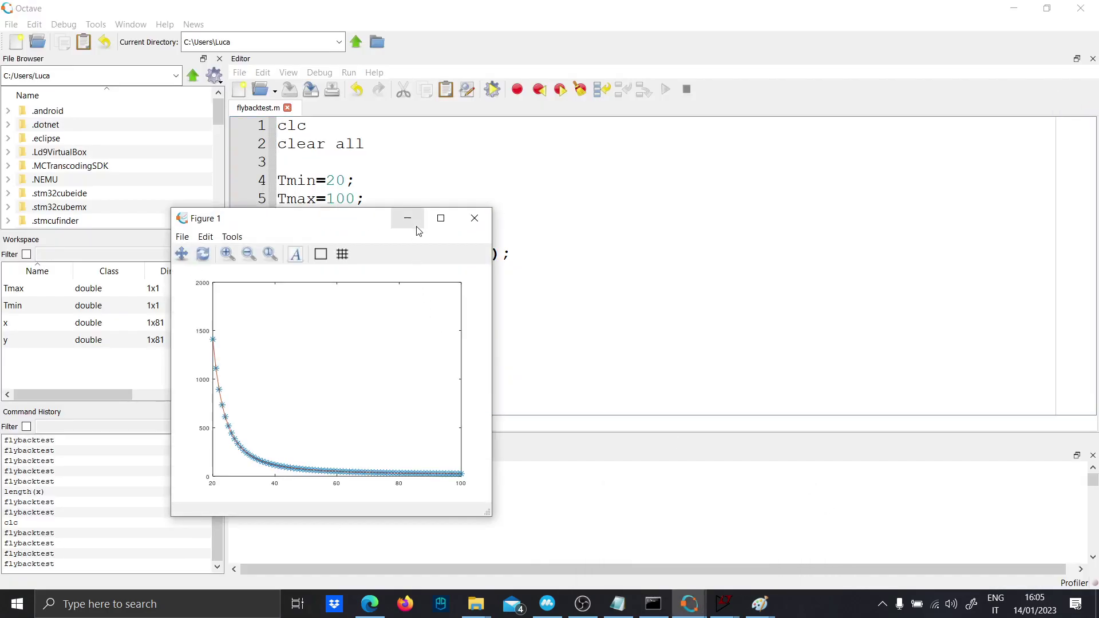
Move and enlarge the Figure 1 window to examine the plotted curve, and close it.
drag(455, 206, 518, 190)
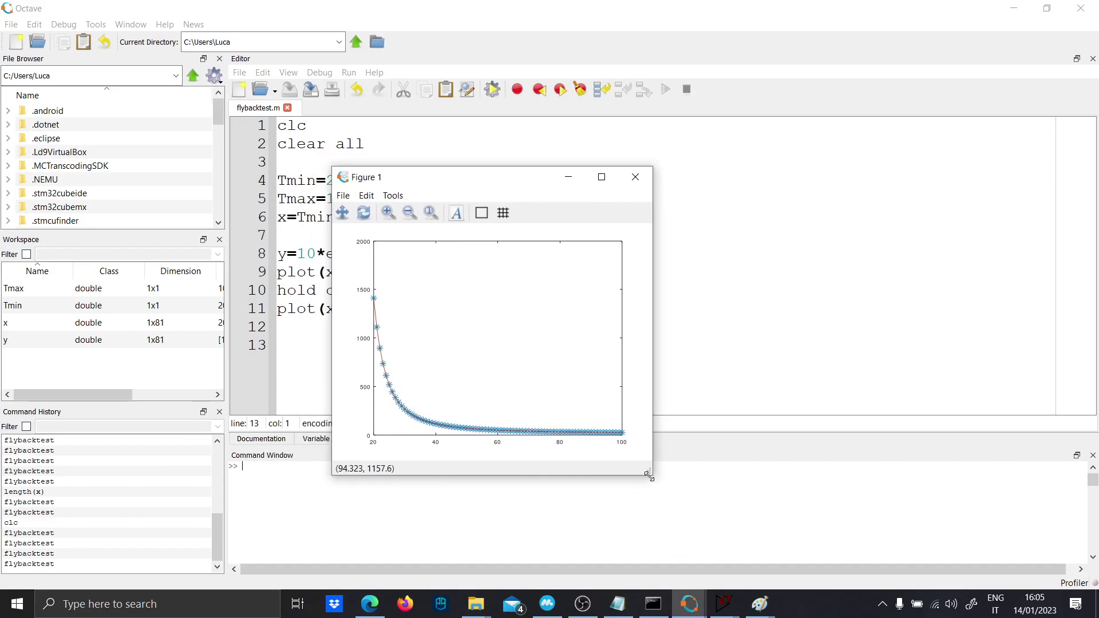
drag(649, 475, 816, 587)
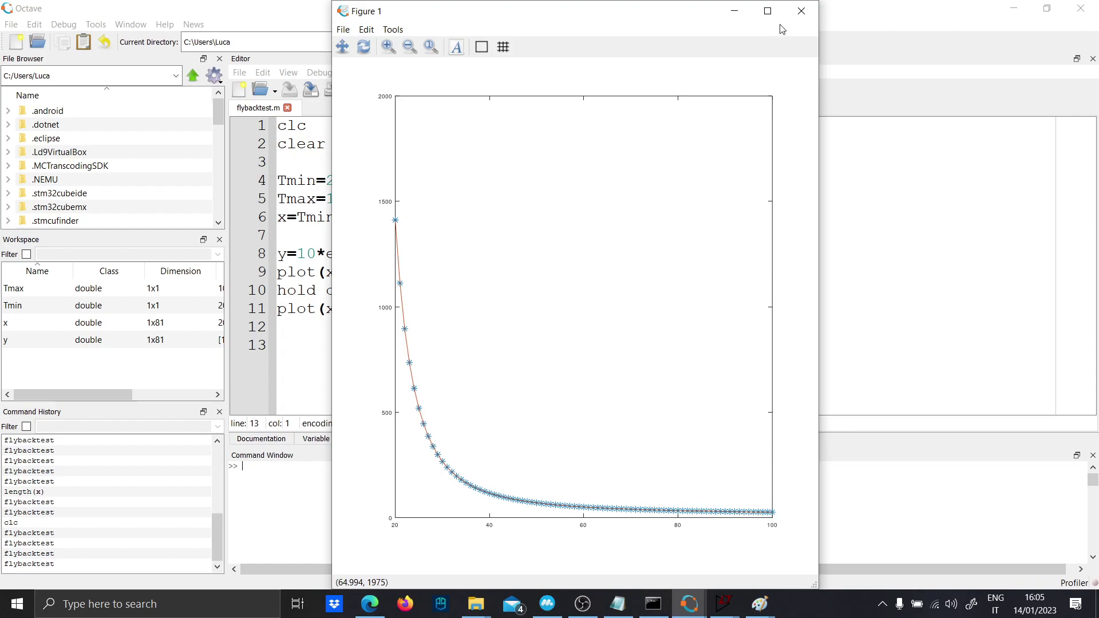
click(801, 11)
Copy the full y formula from line 8 of the script.
click(515, 255)
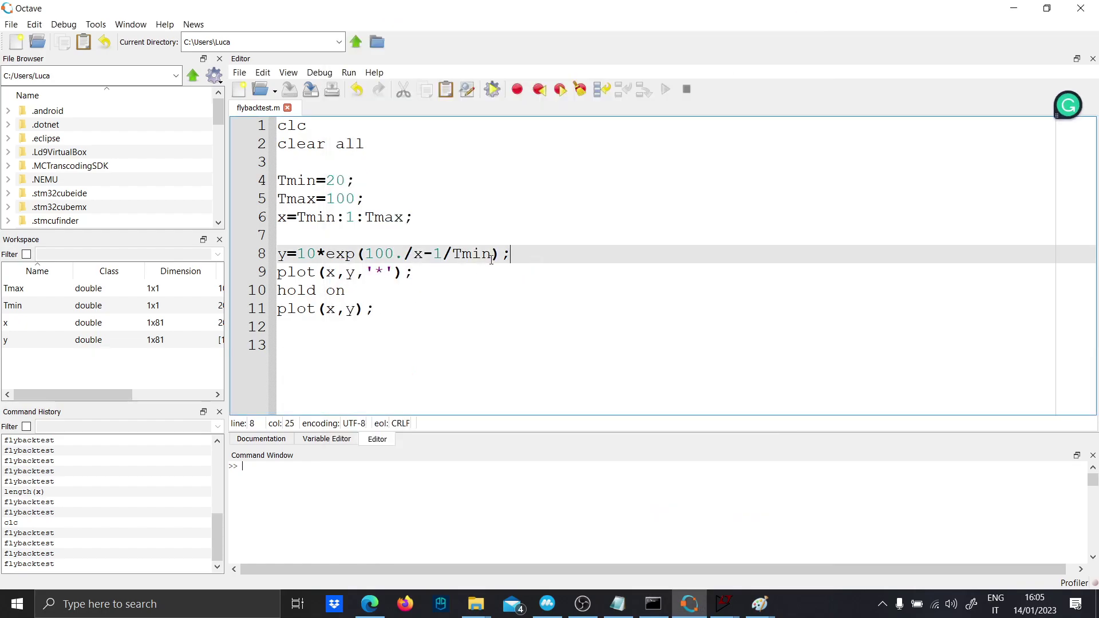
drag(510, 255, 278, 251)
key(ctrl+c)
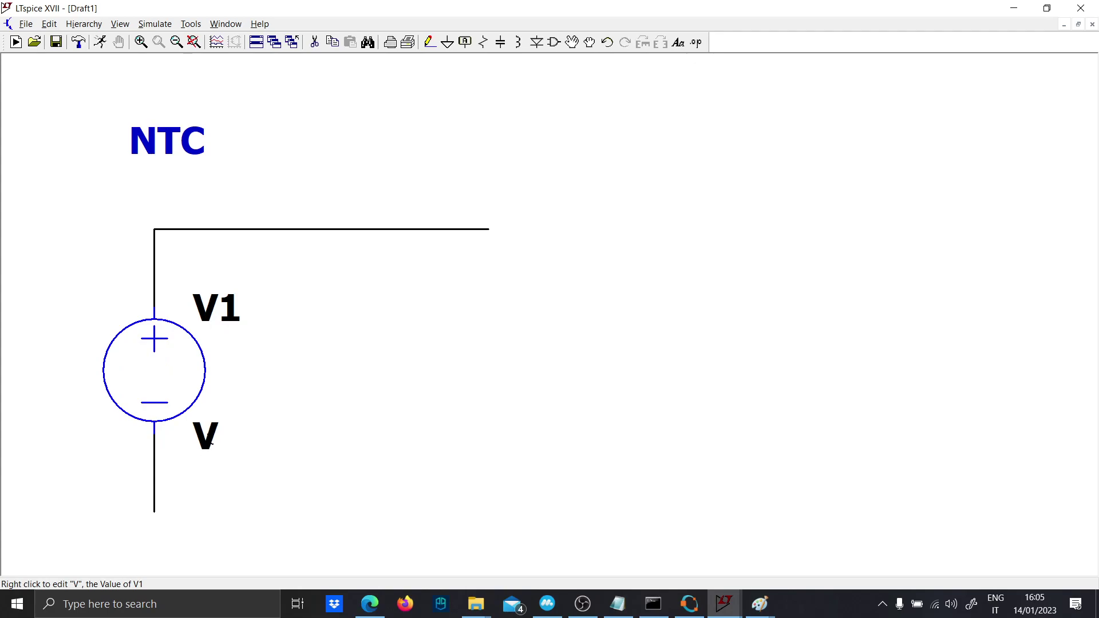
In the LTspice schematic, set the value of voltage source V1 to 10V.
right_click(205, 452)
text(10)
key(Caps_Lock)
text(V)
key(Caps_Lock)
key(Return)
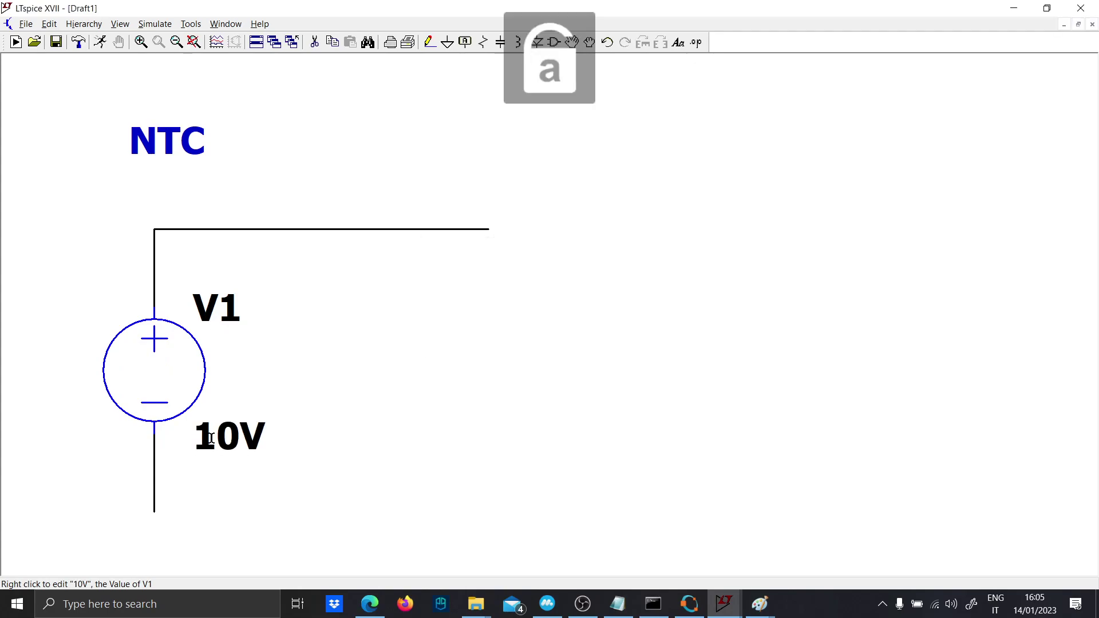
Place a ground symbol at the end of the wire below the voltage source.
key(g)
click(153, 512)
key(Escape)
Place a horizontal resistor on the wire above the source and set its value to 1k.
scroll(308, 447, up, 1)
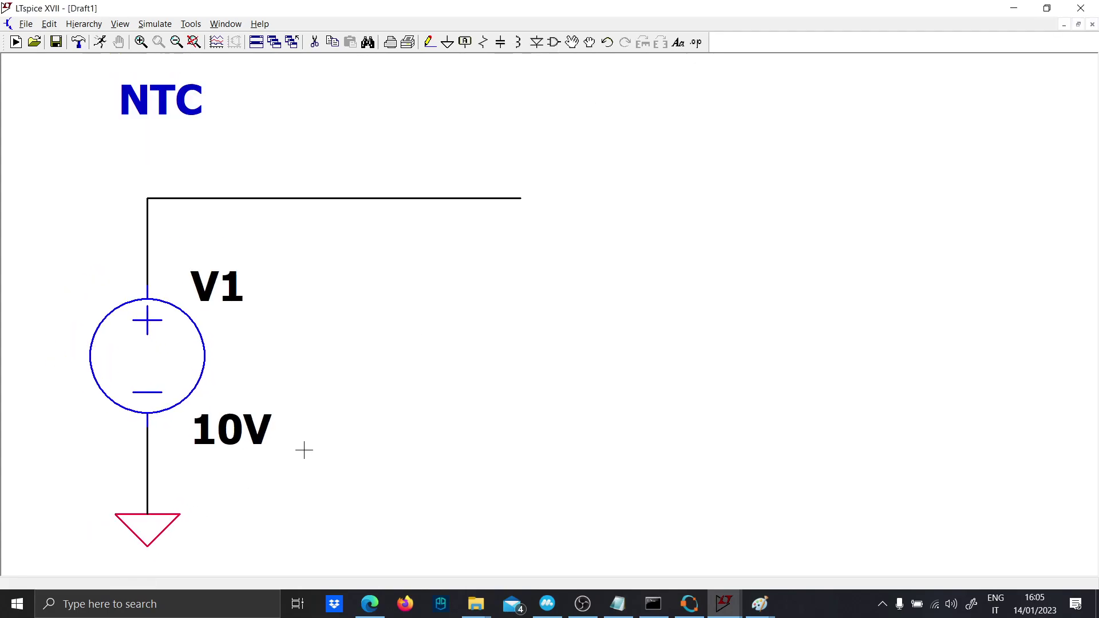
scroll(308, 447, down, 1)
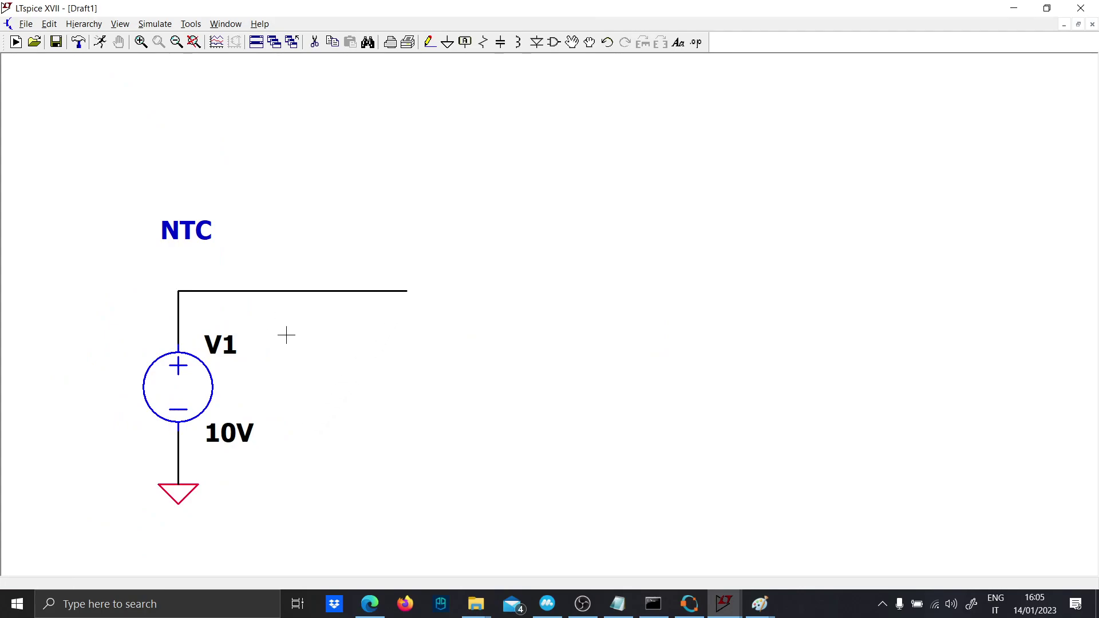
key(r)
key(ctrl+r)
click(293, 291)
key(Escape)
right_click(292, 325)
text(1k)
key(Return)
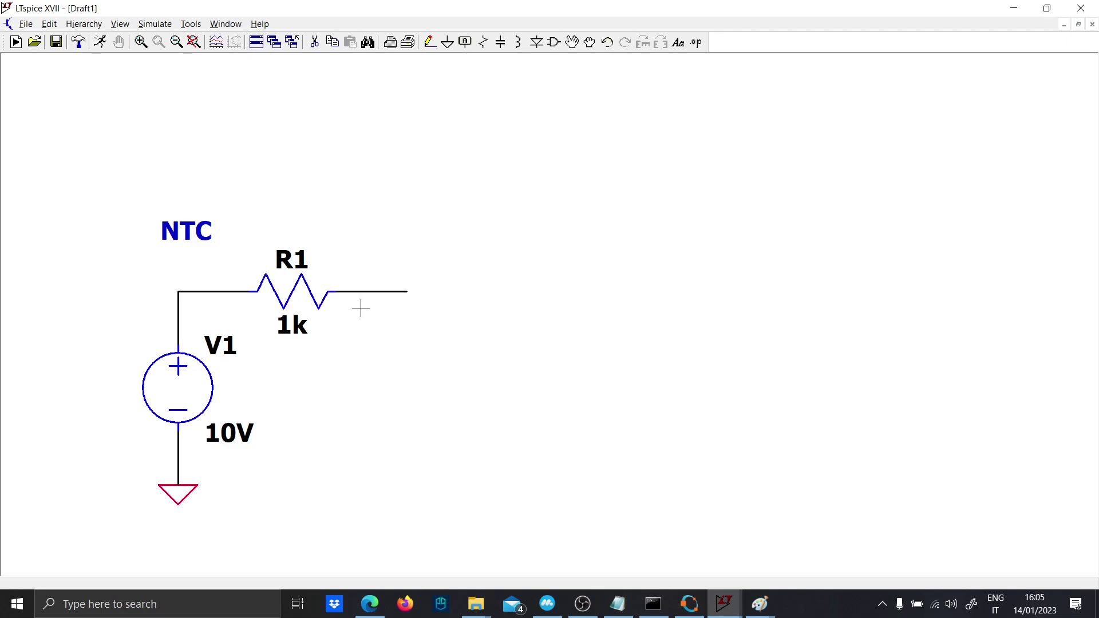
Draw a vertical wire down from the free end of the upper wire and ground its lower end.
key(w)
click(407, 291)
click(406, 503)
key(g)
click(406, 503)
key(Escape)
Place a vertical resistor in the grounded branch and set its value to R= followed by the copied Octave formula.
key(r)
click(407, 372)
key(Escape)
right_click(436, 434)
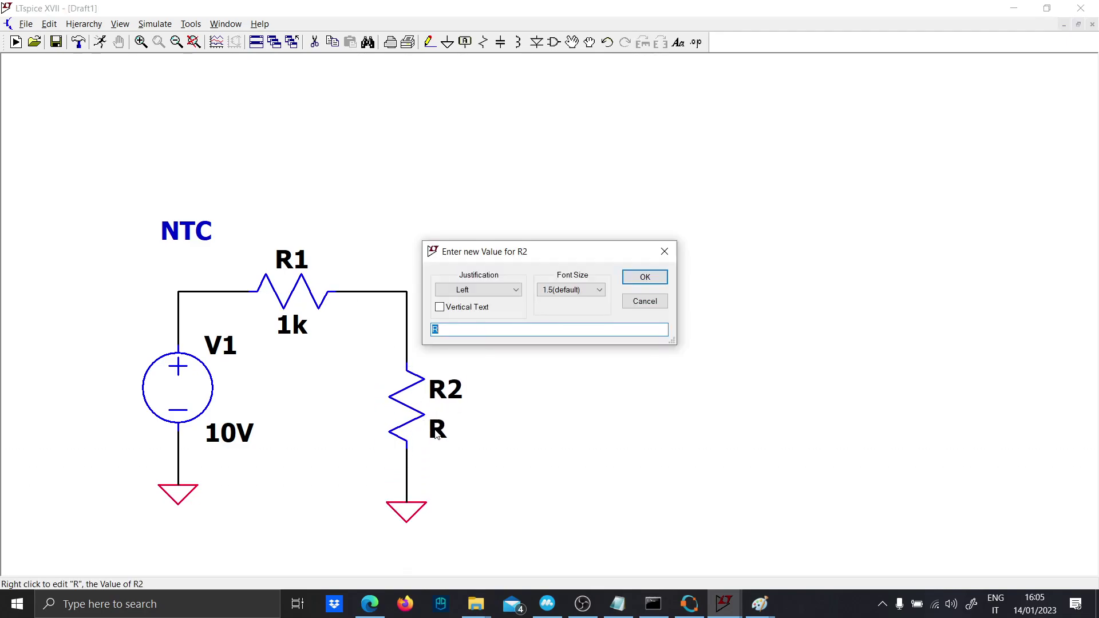
key(Caps_Lock)
text(R)
key(Caps_Lock)
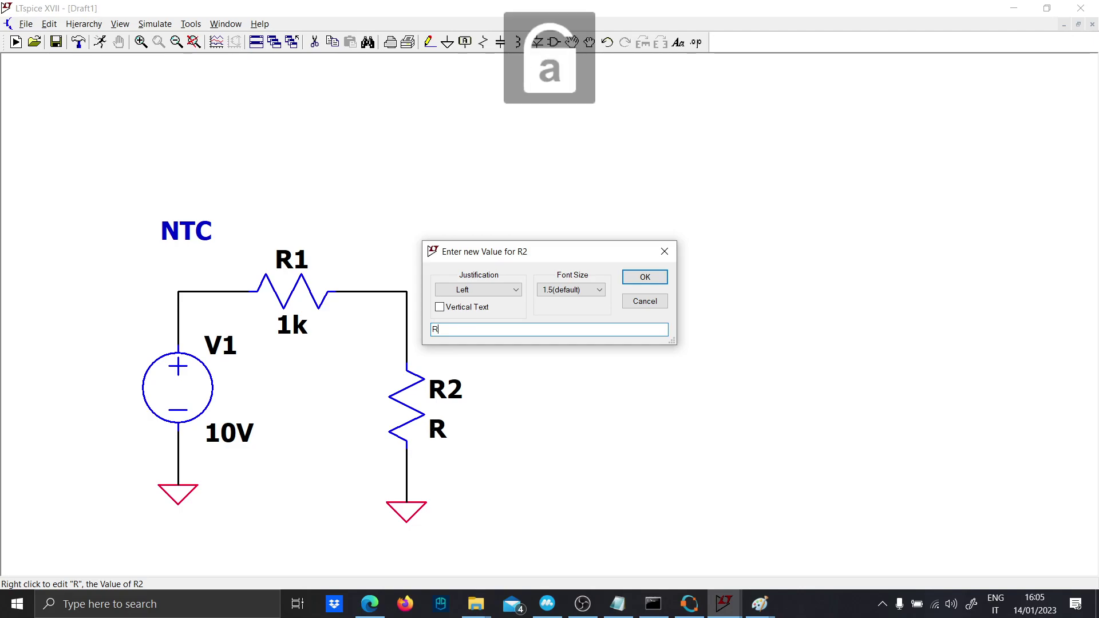
text(=)
key(ctrl+v)
key(Return)
Edit R2's value to R=10*exp(100./temp-1/Tmin); by removing the extra y= and replacing x with temp.
right_click(435, 427)
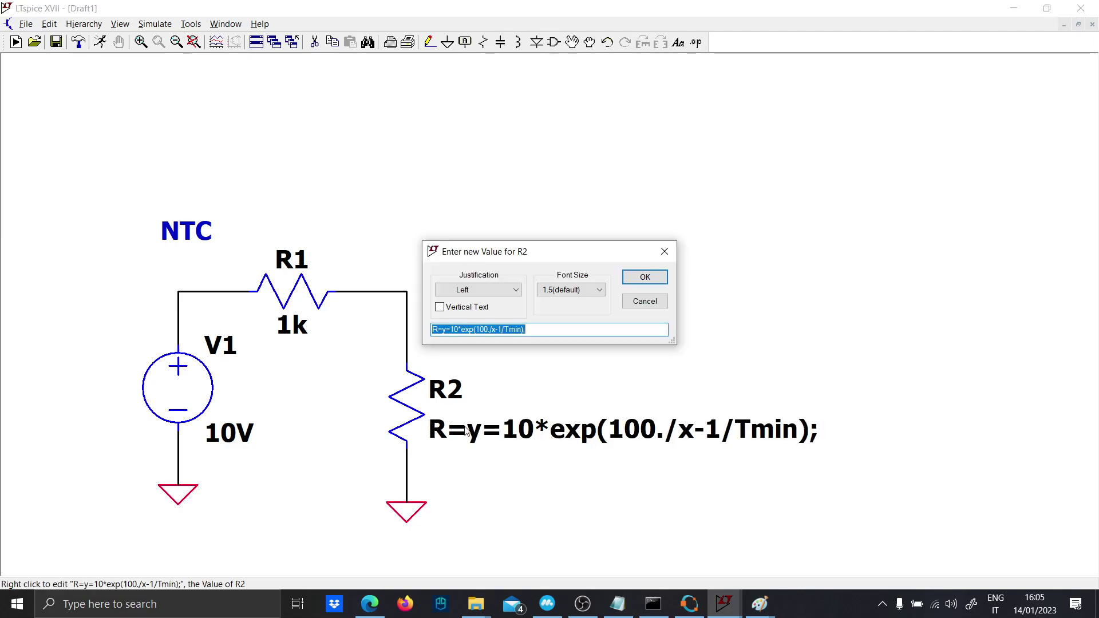
click(451, 329)
key(BackSpace)
key(BackSpace)
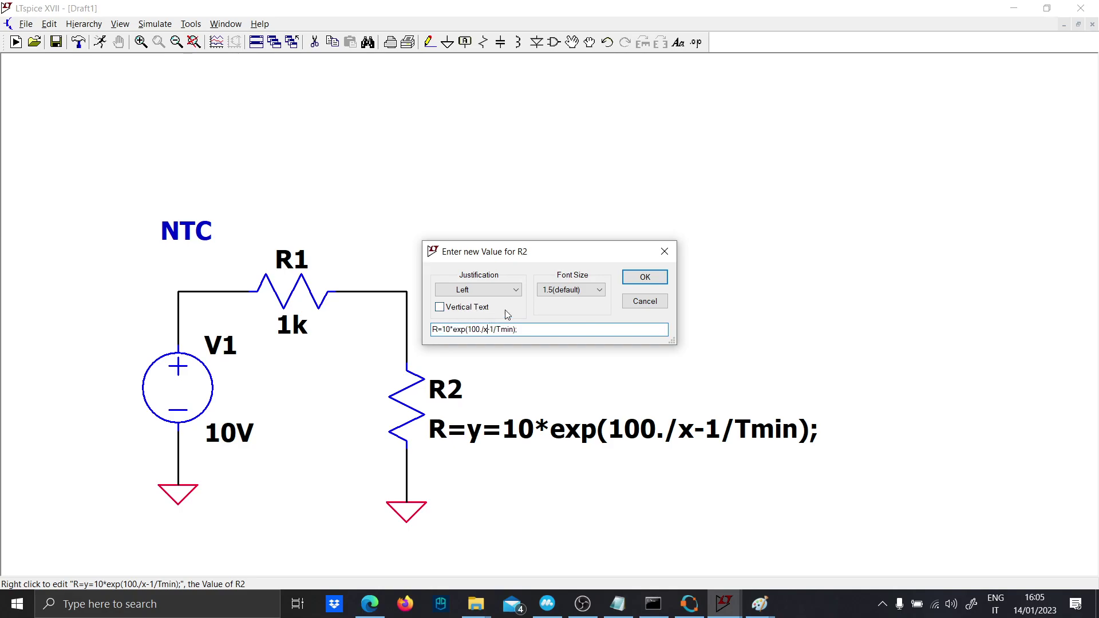
key(BackSpace)
text(temp)
key(Return)
Add the SPICE directive .param Tmin=20 to the schematic above R1.
key(t)
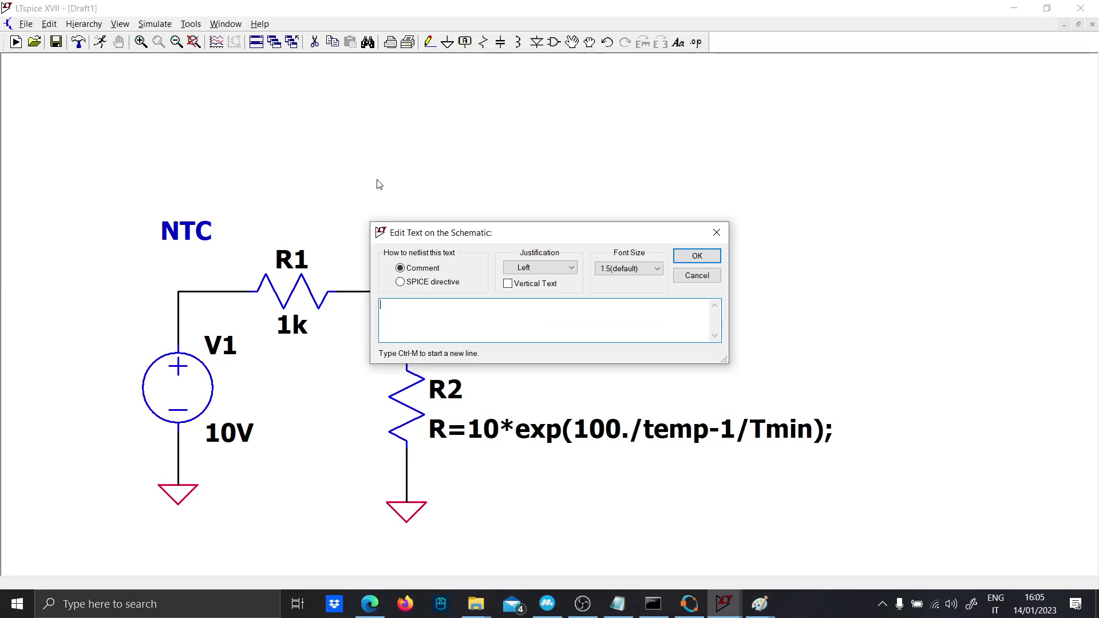
click(400, 281)
click(412, 303)
text(.param Tmin=20;)
key(Return)
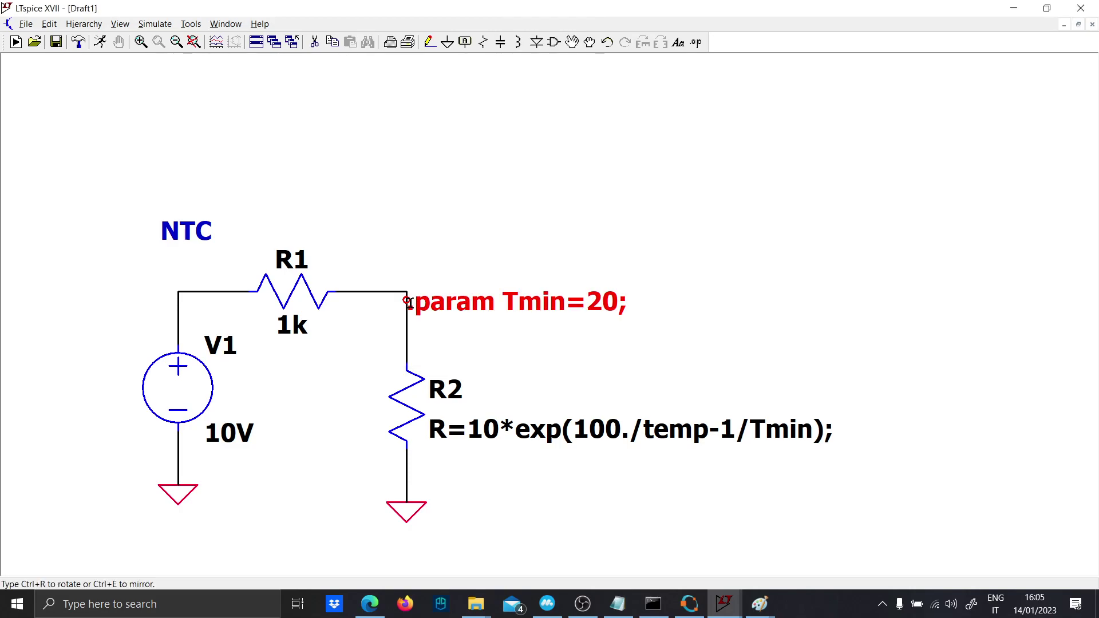
click(280, 214)
right_click(371, 224)
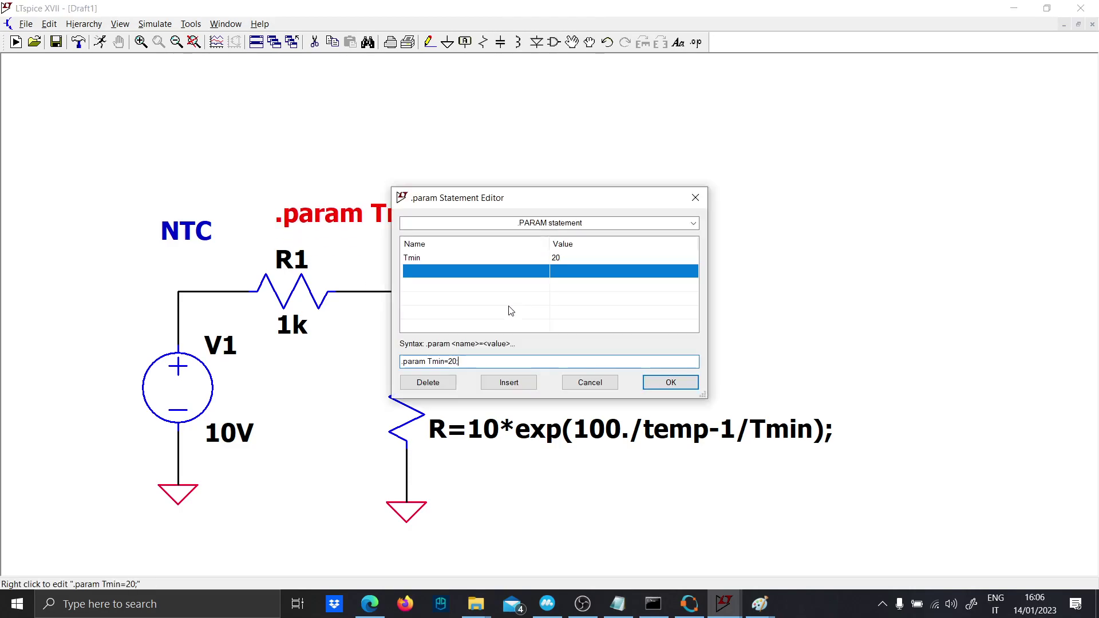
key(Return)
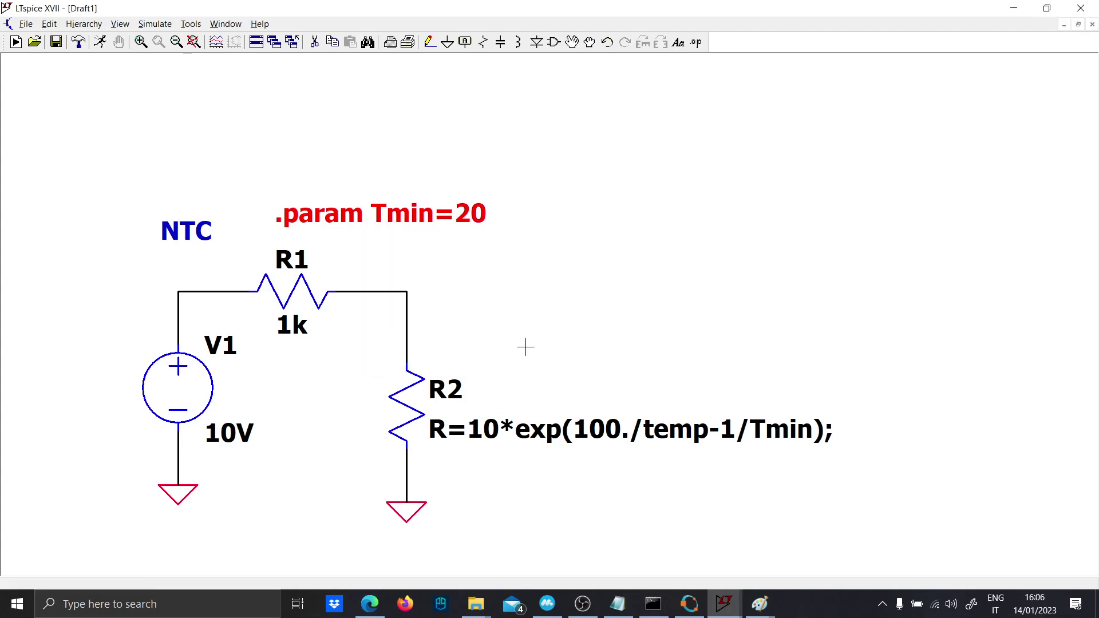
Replace Tmin with {tmin} in R2's resistance formula.
right_click(693, 425)
click(528, 330)
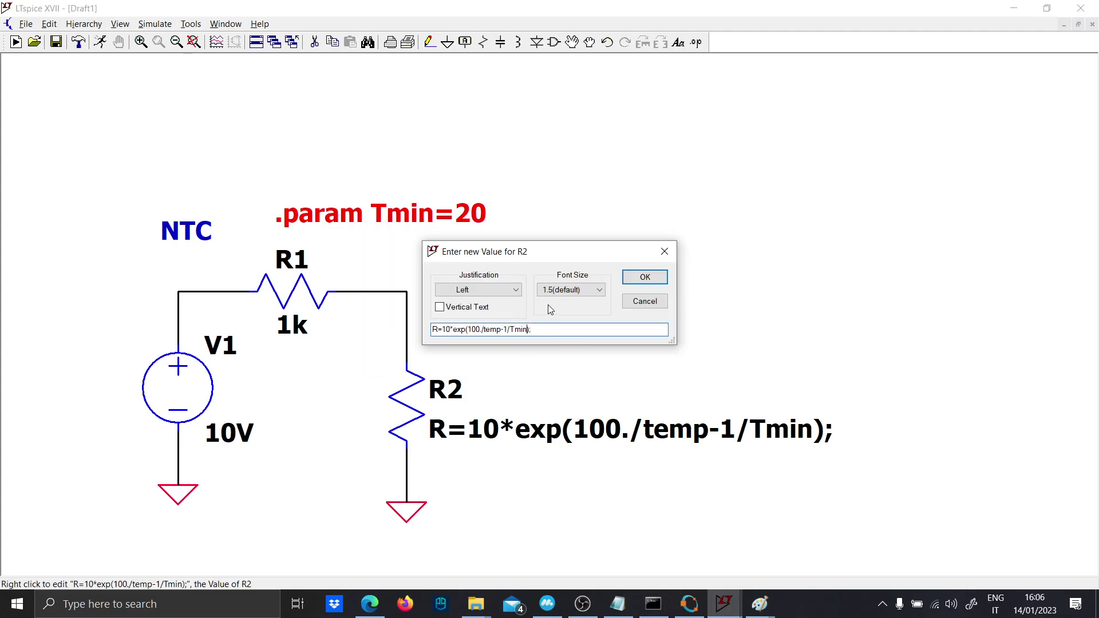
key(BackSpace)
key(BackSpace)
text({tmin)
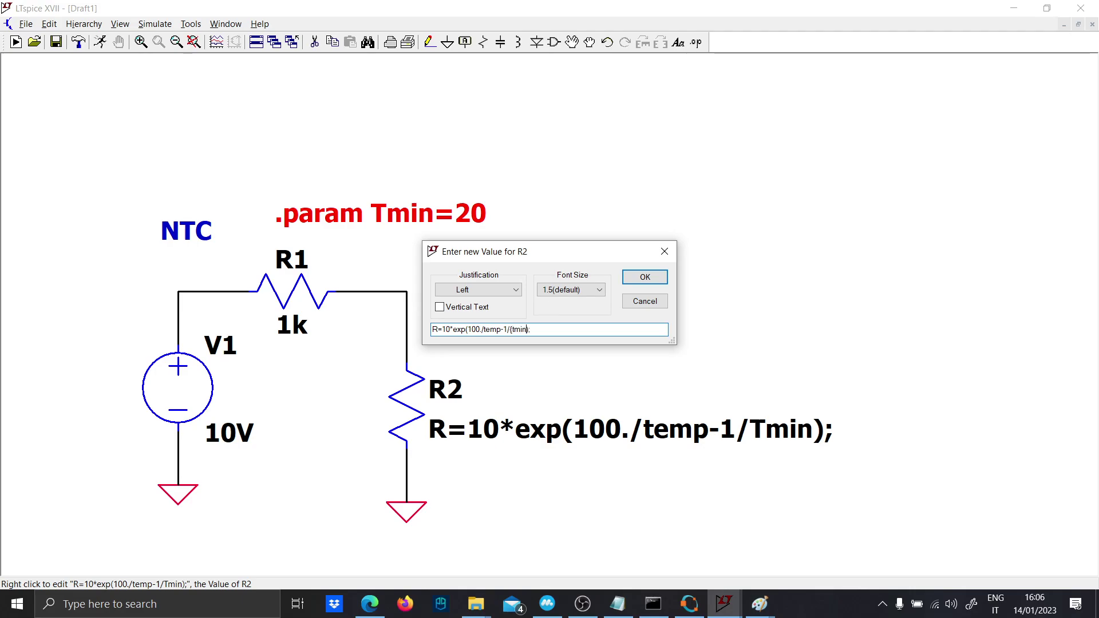
text(})
key(Return)
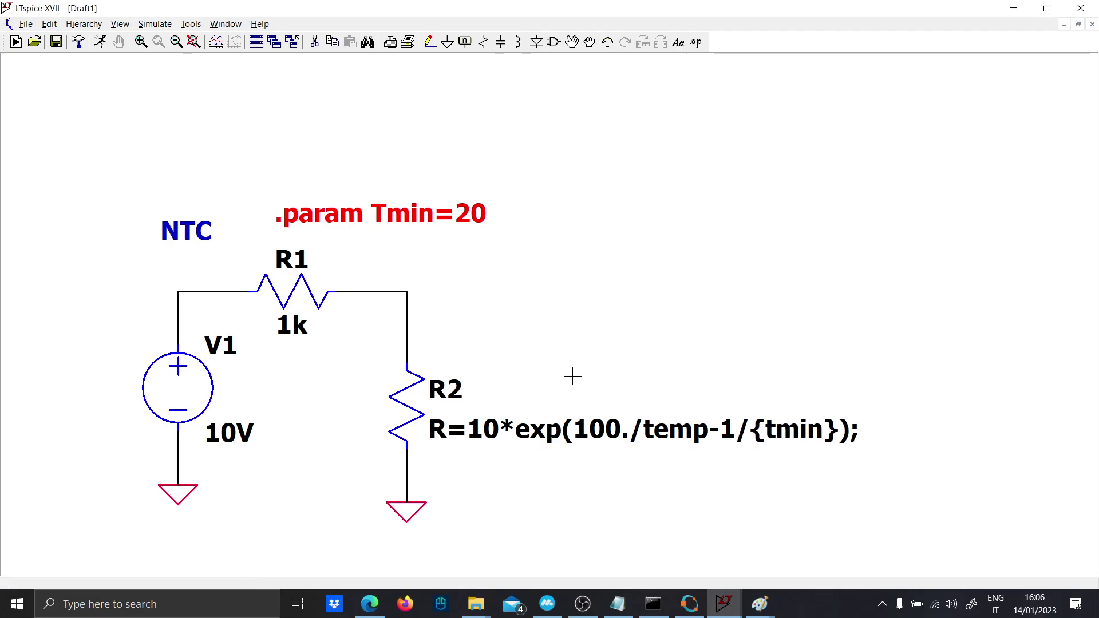
Check the Octave script, and in the LTspice schematic draw a short output wire from the node between R1 and R2.
click(689, 610)
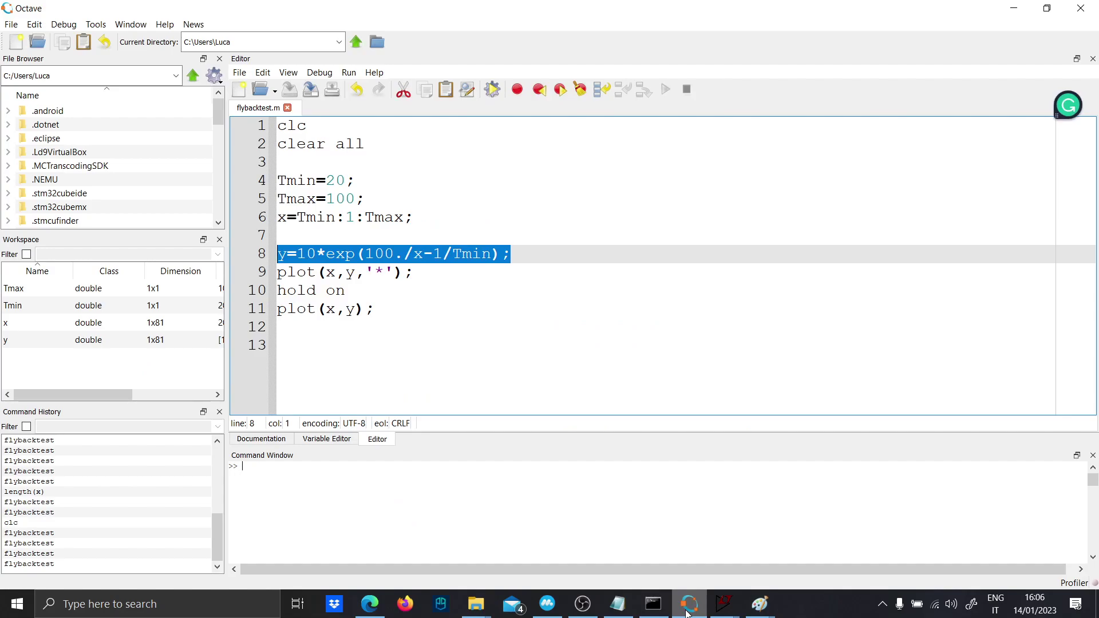
click(689, 611)
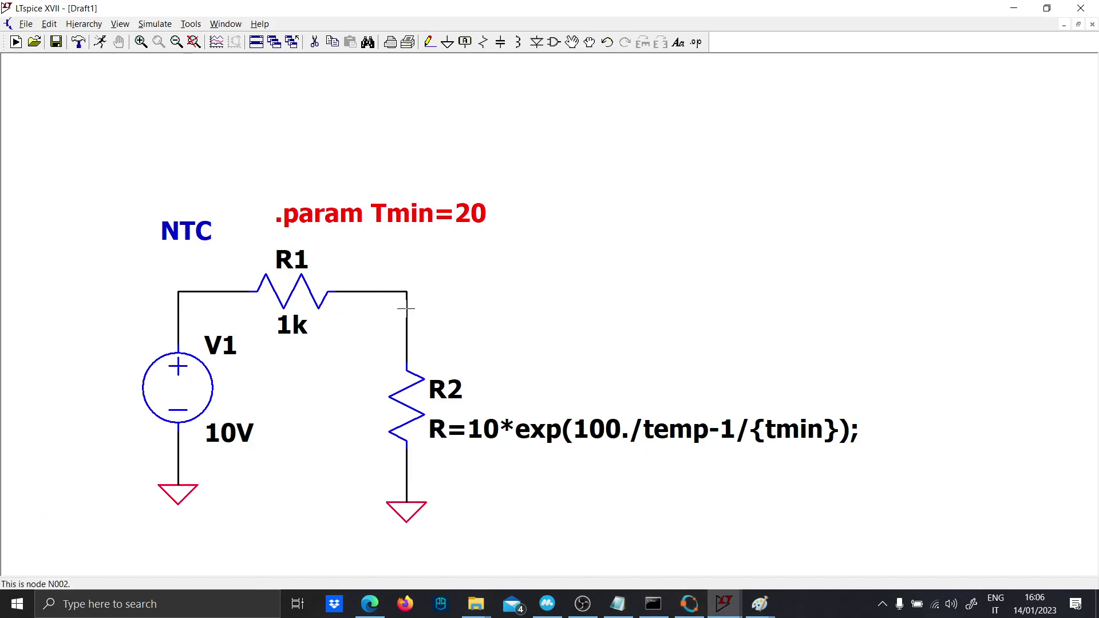
key(F3)
click(407, 292)
Add the SPICE directive .dc temp 20 100 beside the ground below R2.
key(t)
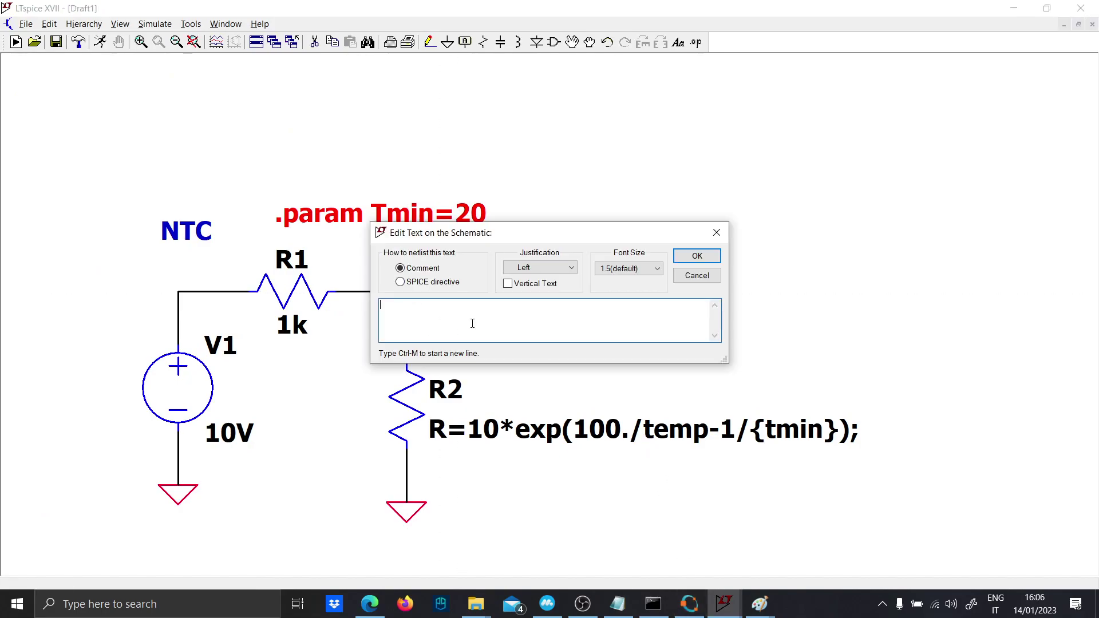
click(453, 282)
click(450, 326)
text(.dc temp 20 100)
key(Return)
click(452, 512)
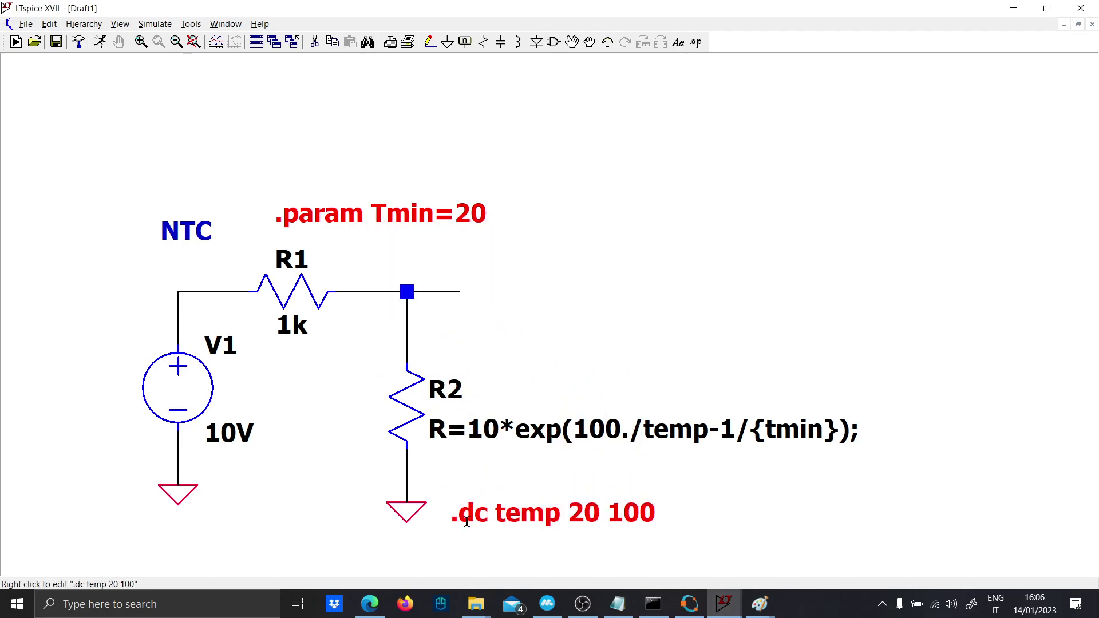
Run the temperature sweep and plot the voltage at the divider's output node.
click(100, 41)
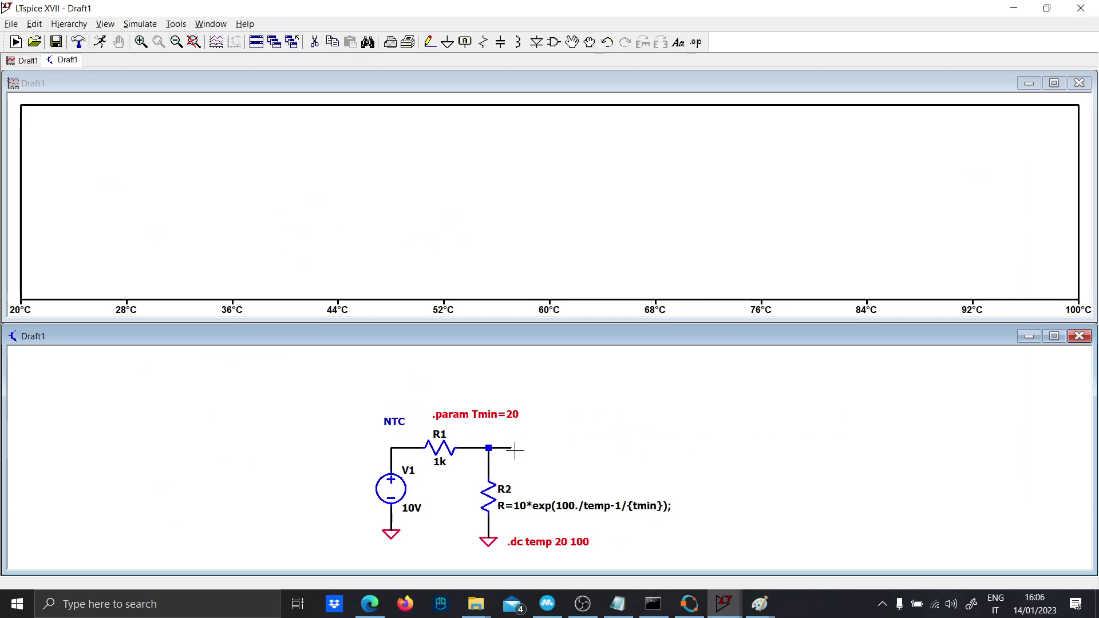
click(513, 451)
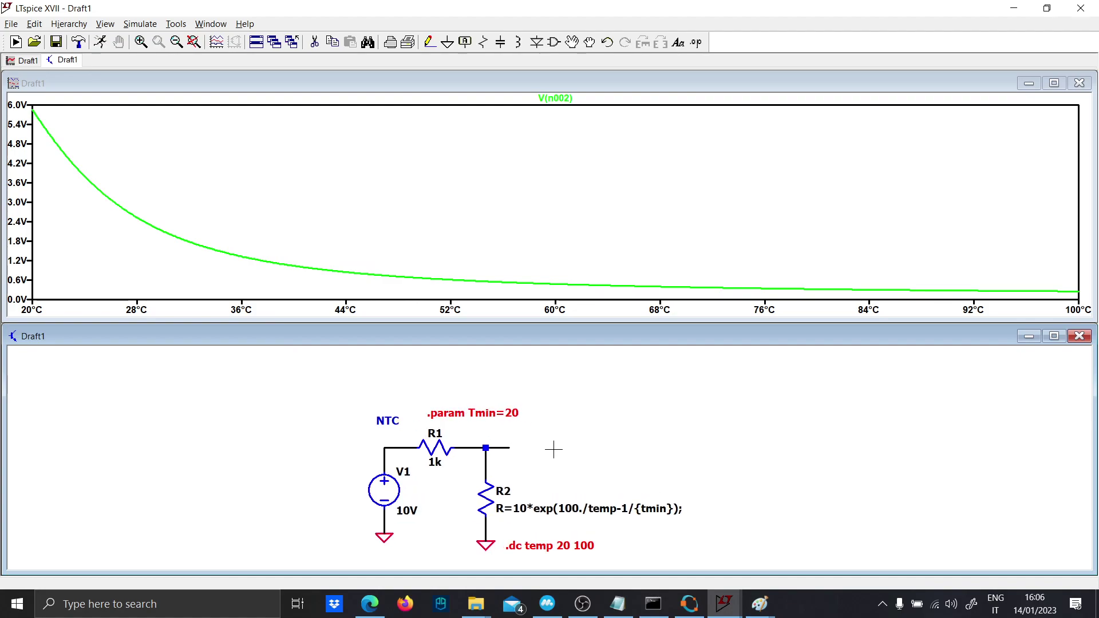
Place a UniversalOpamp2 component in the free area to the right of the divider.
drag(552, 446, 412, 431)
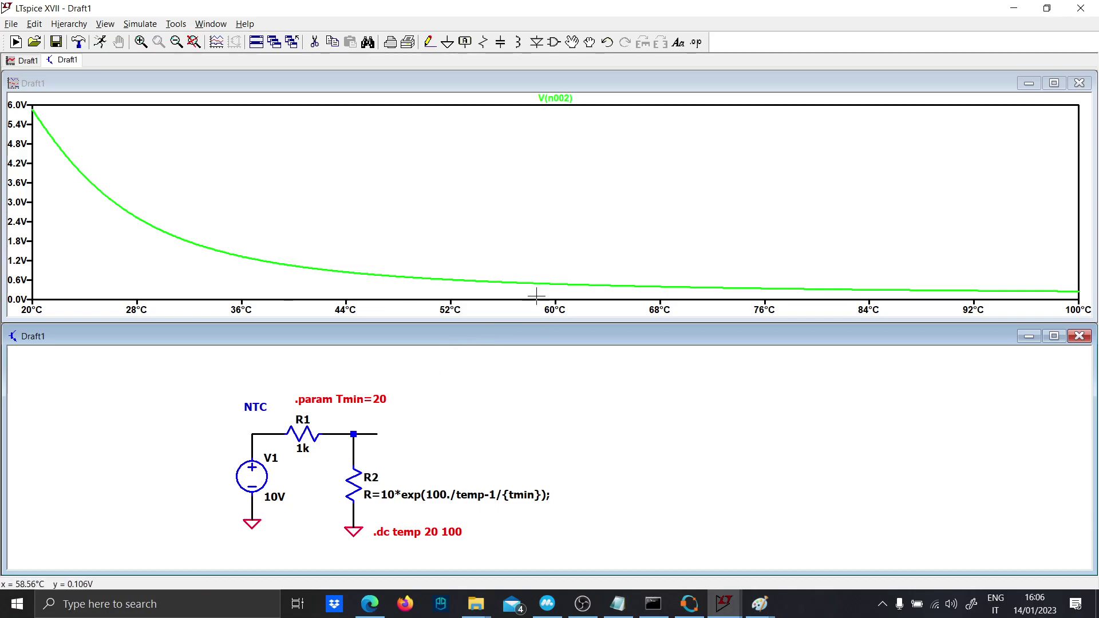
scroll(509, 441, down, 1)
drag(510, 440, 408, 436)
key(F2)
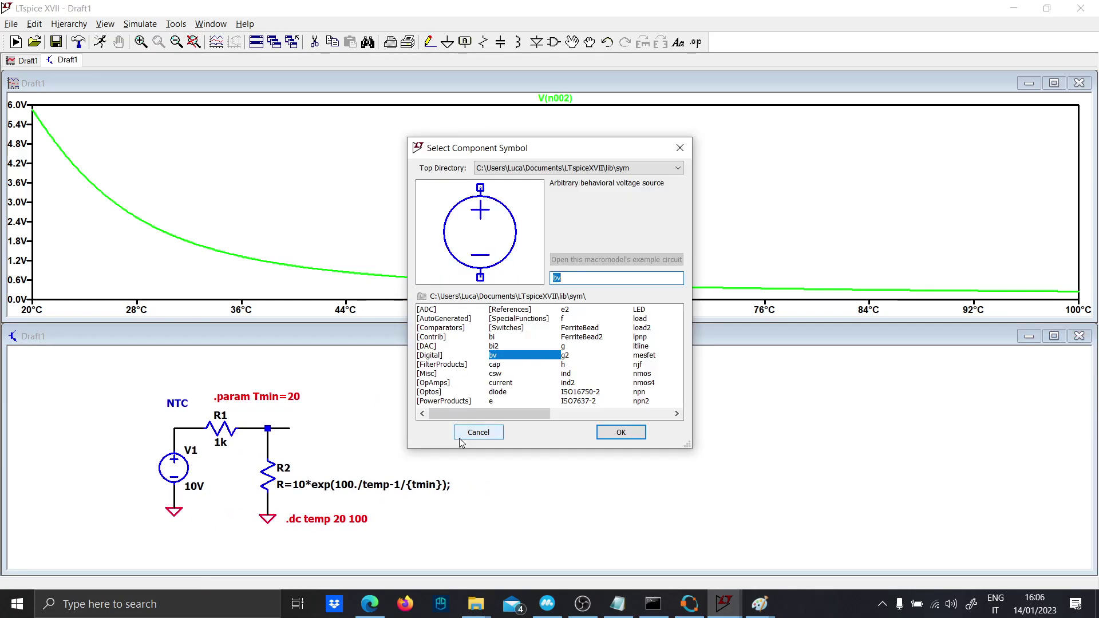
text(uni)
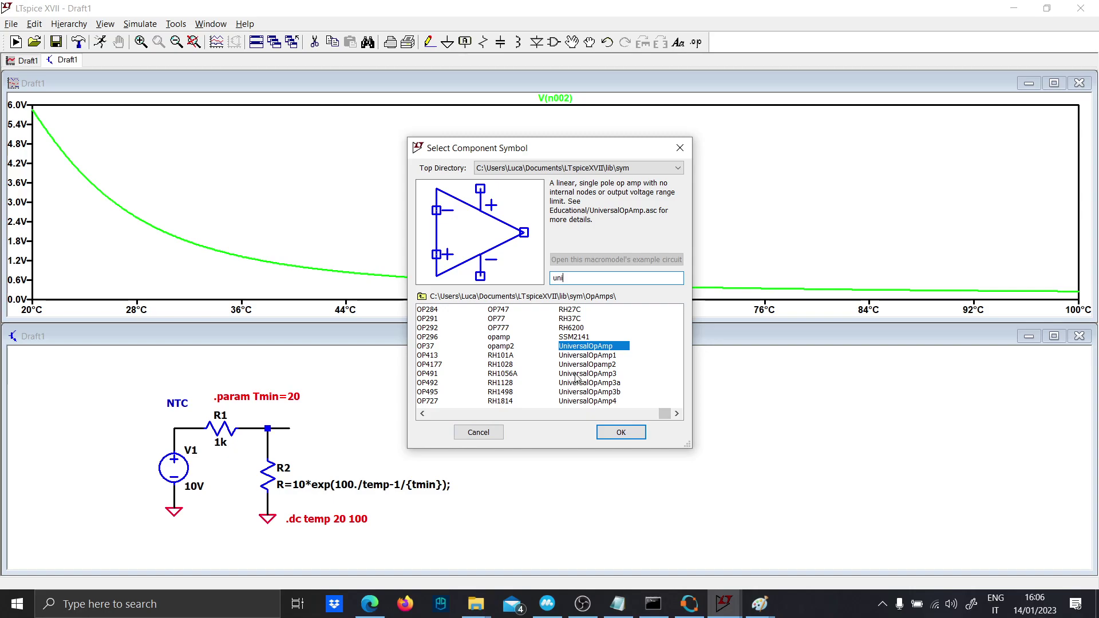
text(versalopamp2)
click(621, 432)
scroll(481, 422, up, 3)
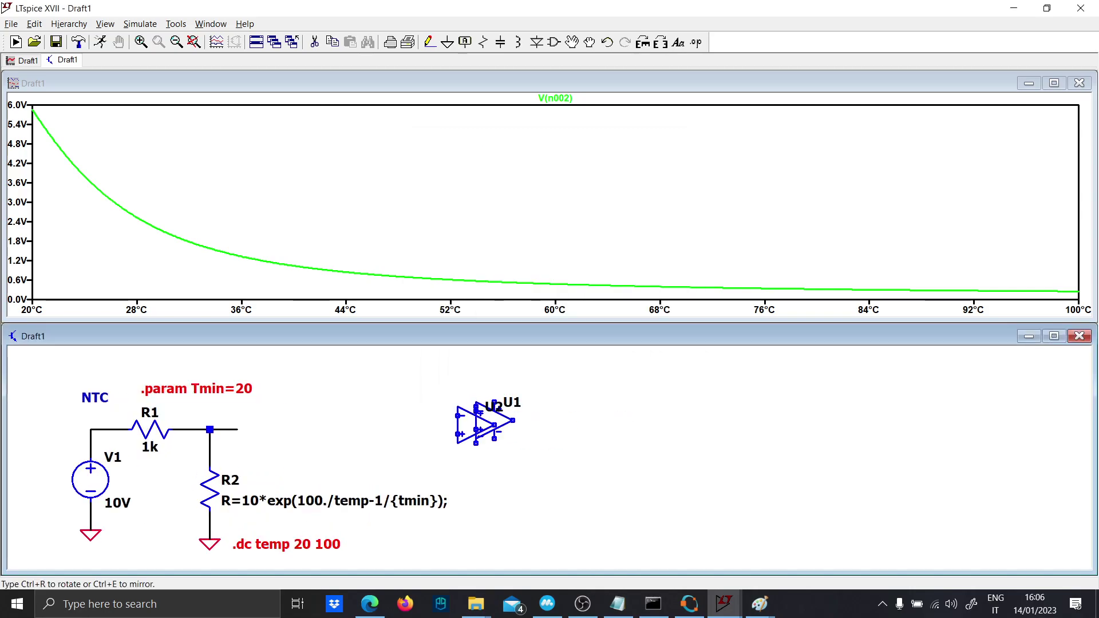
Draw a wire down from the op amp's negative supply pin and ground it.
click(555, 436)
click(556, 471)
key(g)
click(555, 471)
key(Escape)
Place a voltage source to the right of the op amp and wire its positive terminal to the positive supply pin.
scroll(481, 452, down, 1)
drag(659, 420, 619, 465)
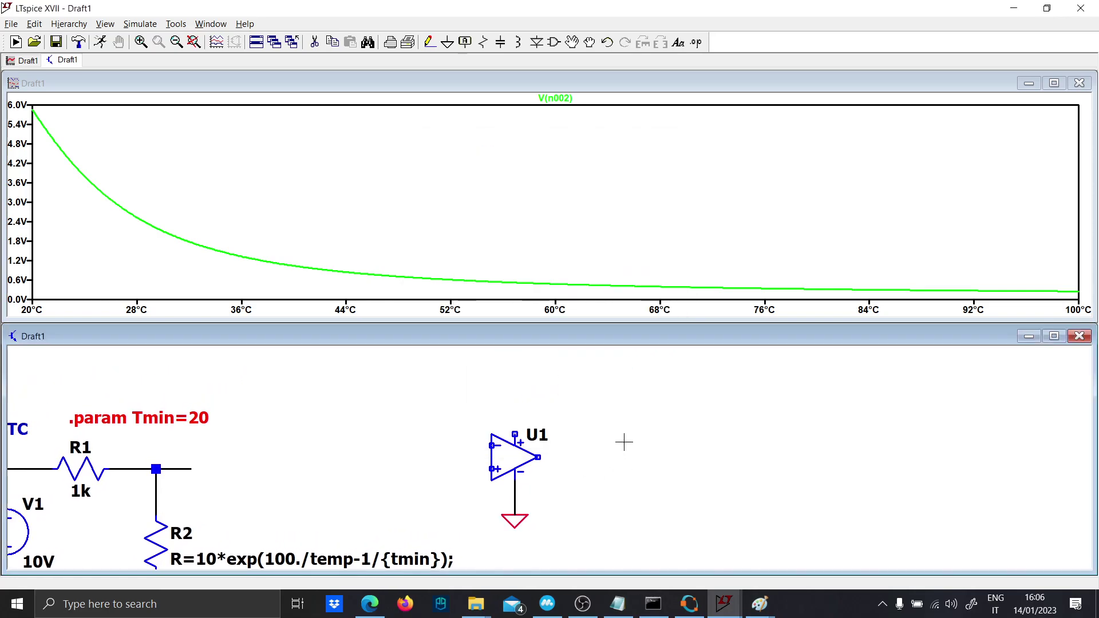
key(v)
click(630, 421)
key(F3)
click(630, 387)
click(631, 364)
click(514, 435)
click(630, 445)
click(630, 456)
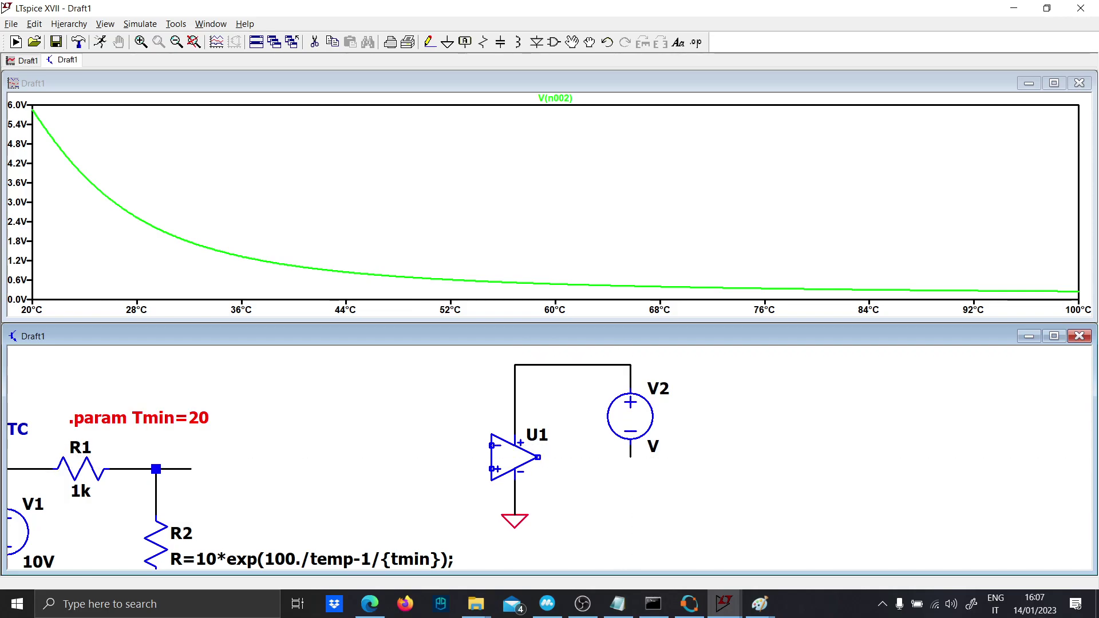
Ground the lower terminal of supply source V2 and set its value to 10.
key(g)
click(630, 469)
click(630, 458)
right_click(658, 445)
text(10)
key(Return)
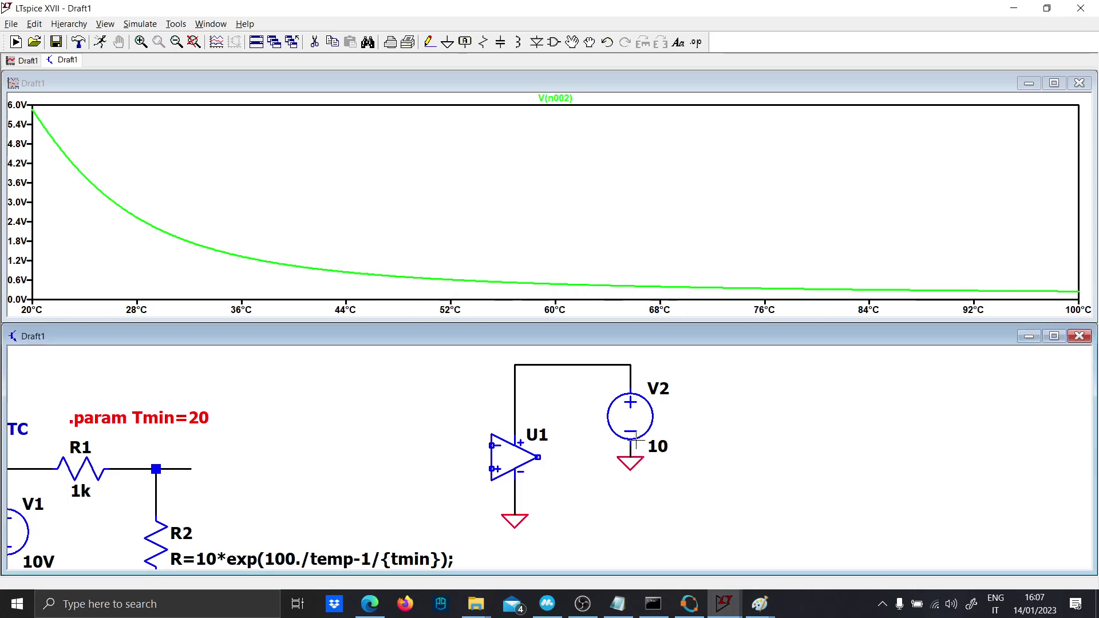
Place a reference voltage source between the divider and the op amp, and ground its lower terminal.
scroll(501, 469, down, 1)
drag(437, 480, 489, 466)
key(g)
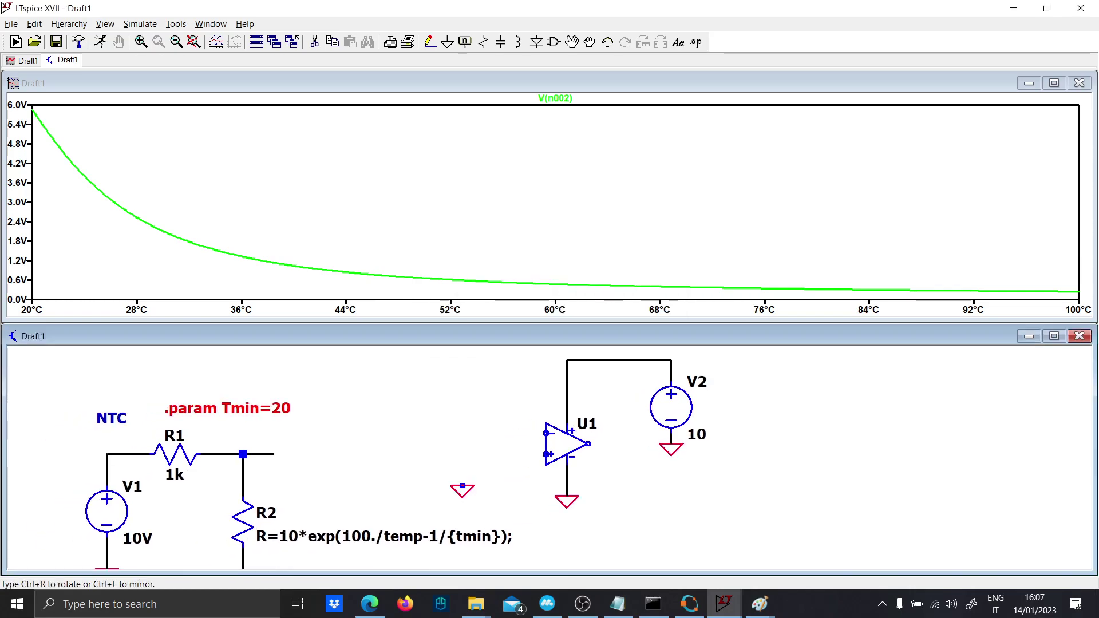
key(v)
click(462, 492)
key(Escape)
key(g)
click(462, 517)
key(Escape)
Wire the positive terminal of source V3 to the op amp's non-inverting input.
key(F3)
click(462, 465)
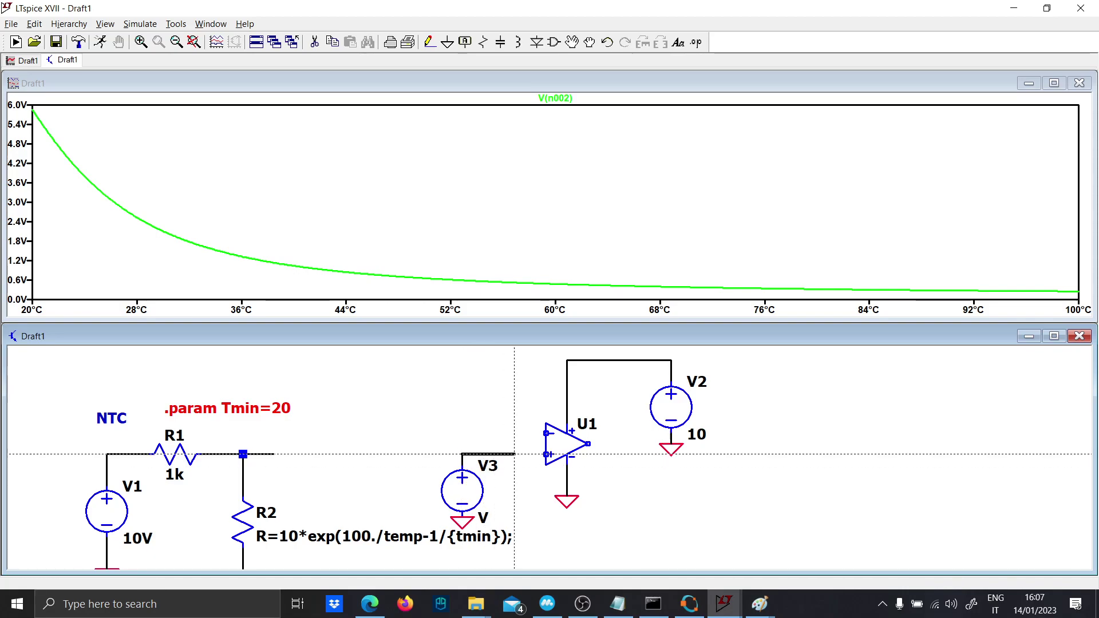
click(546, 454)
key(Escape)
Zoom the plot into the lower part of the divider curve and set V3's value to 0.5.
drag(545, 275, 984, 302)
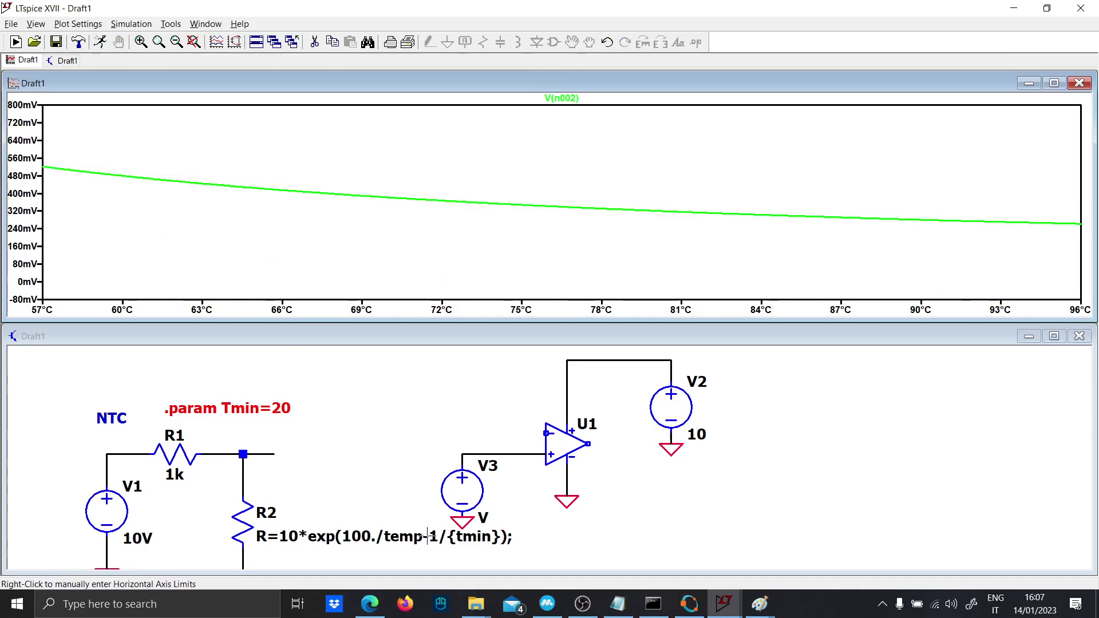
right_click(484, 516)
text(0.5)
key(Return)
Wire the op amp's inverting input to the divider's output wire.
click(546, 433)
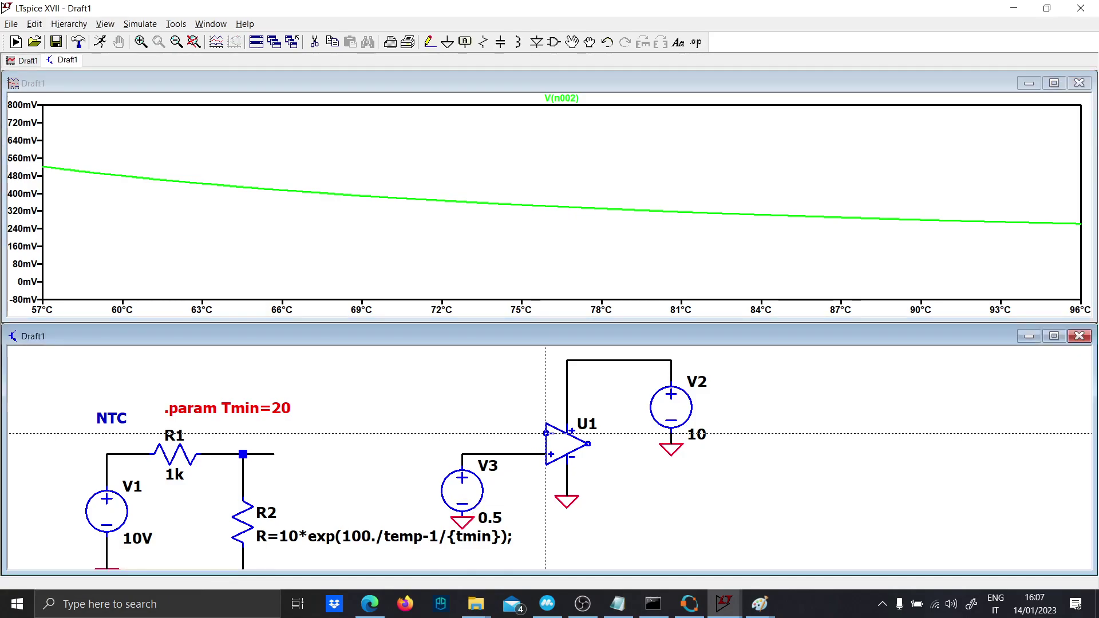
click(274, 433)
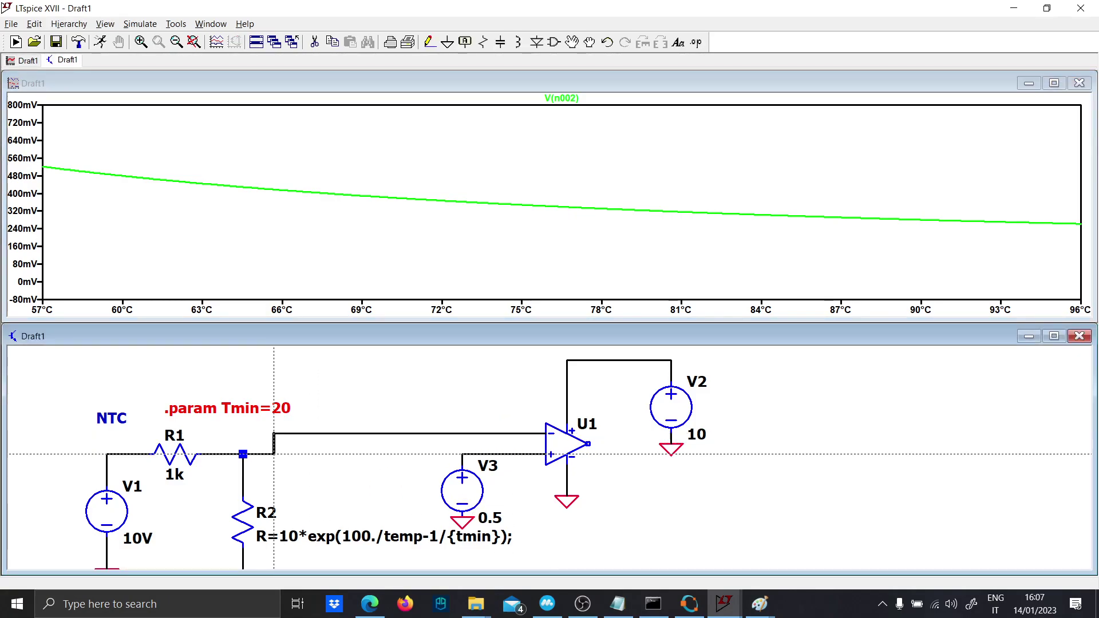
click(274, 454)
right_click(274, 454)
Rerun the temperature sweep and draw a short wire from the op amp's output.
scroll(351, 476, down, 1)
drag(350, 476, 347, 434)
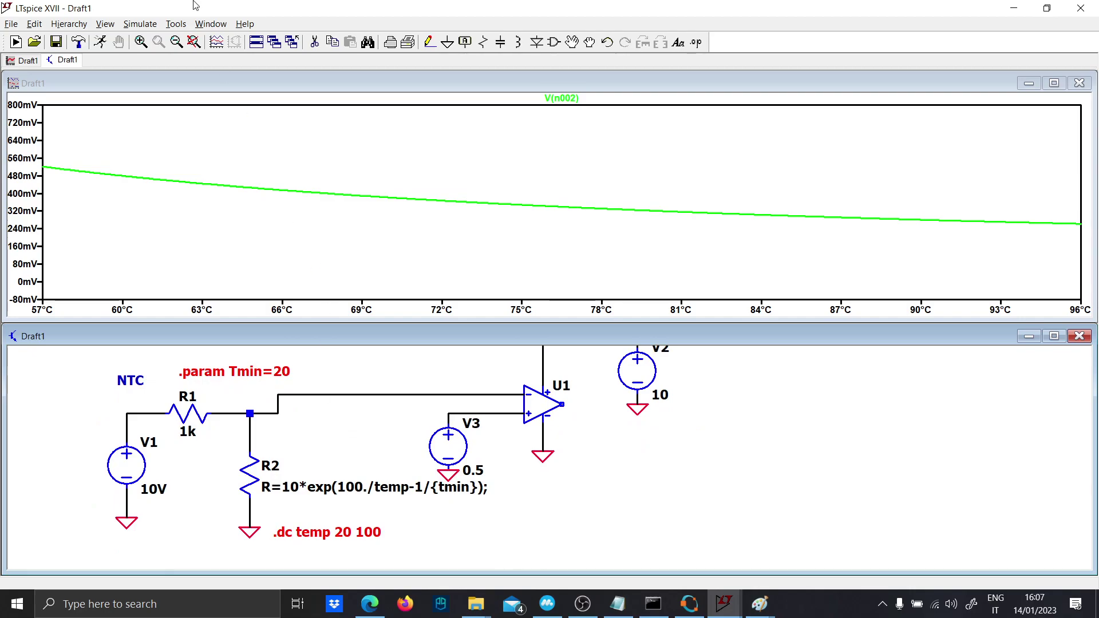
click(102, 41)
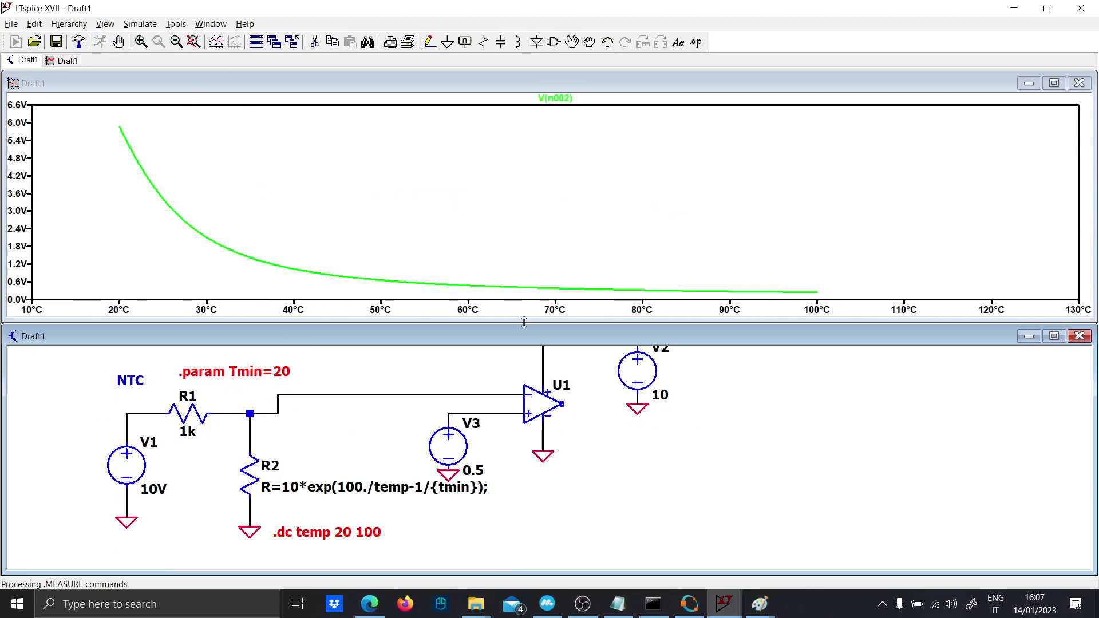
click(565, 403)
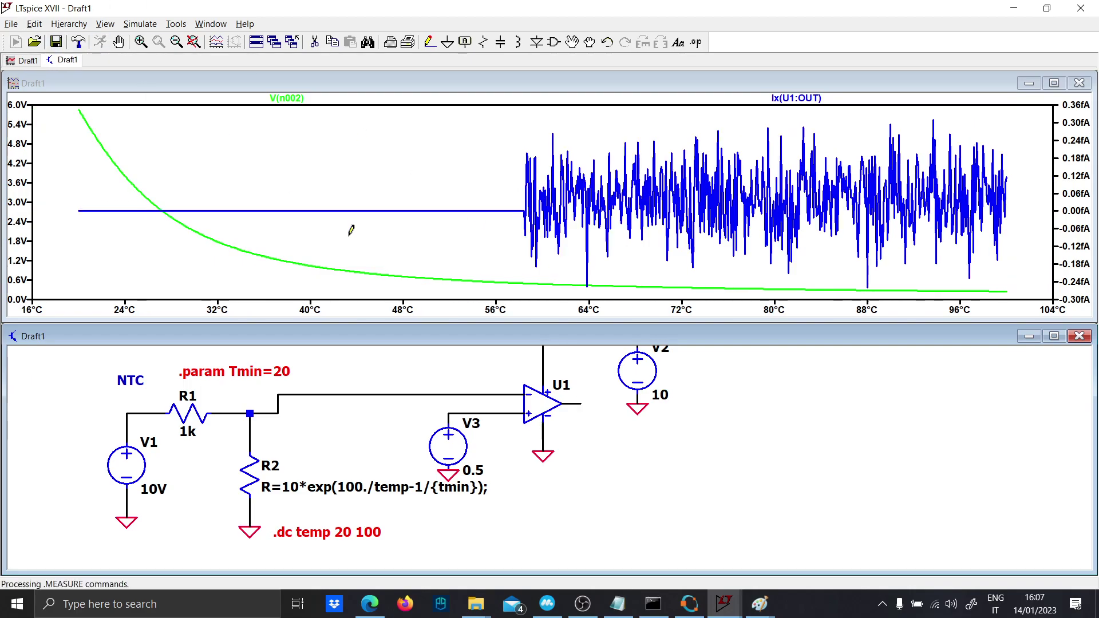
Plot the op amp's output voltage alone, and add the divider voltage and the V3 reference voltage as traces.
click(584, 406)
click(583, 406)
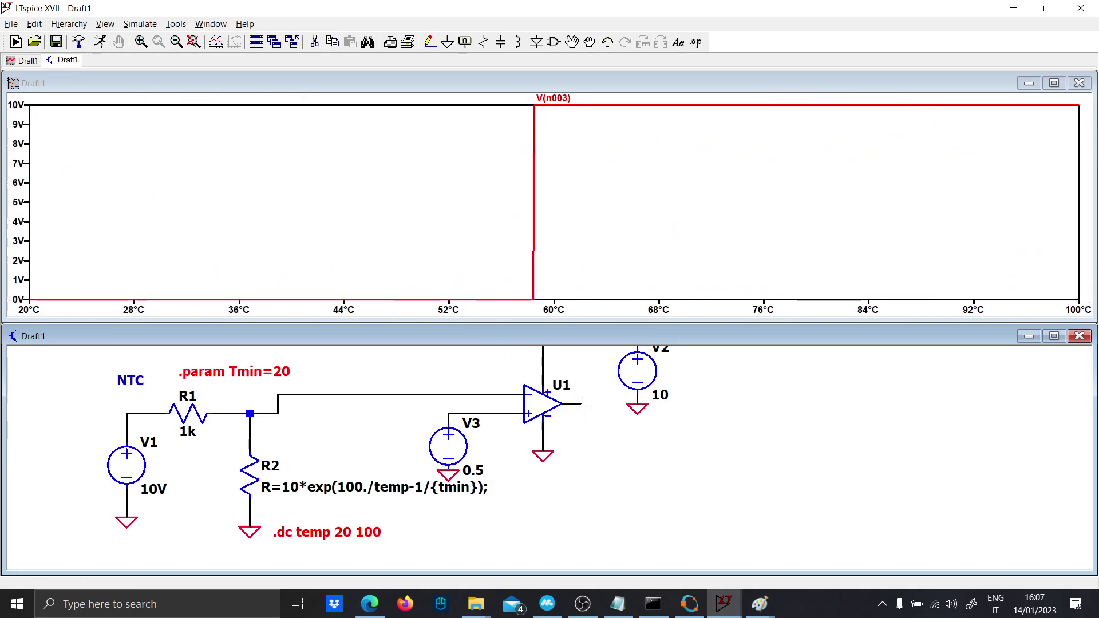
click(448, 395)
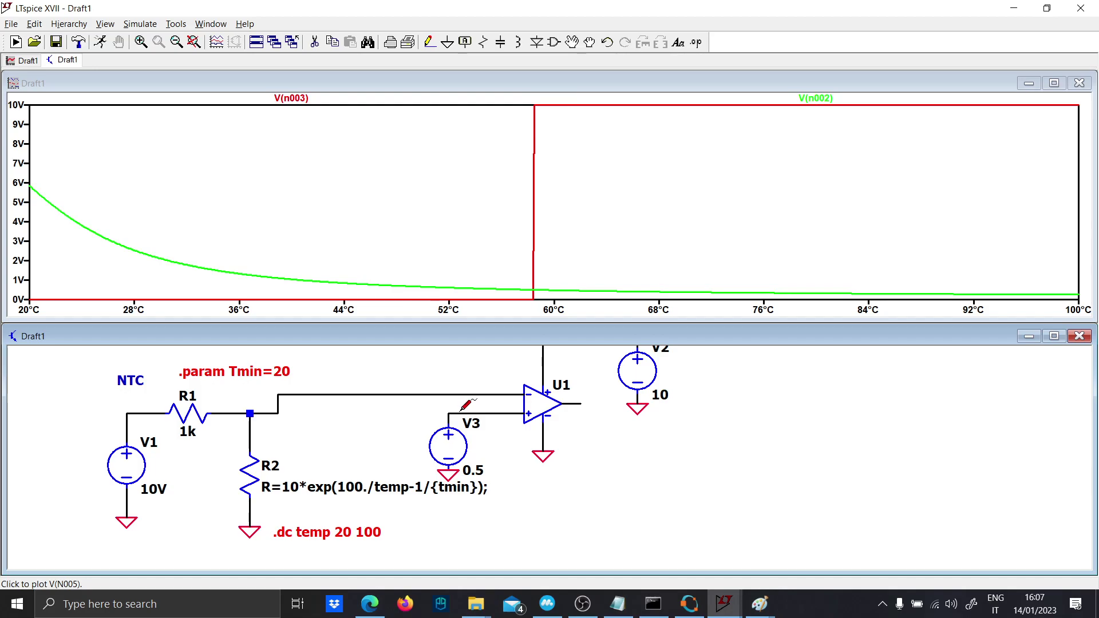
click(462, 410)
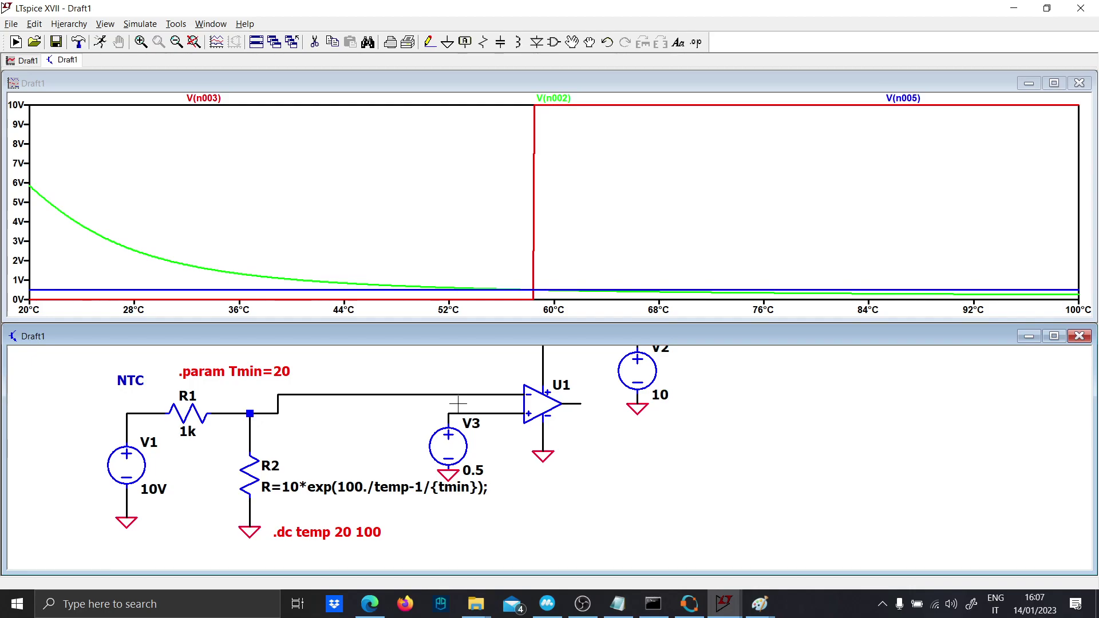
Wire the op amp's output rightward and down to a new ground symbol.
scroll(443, 373, down, 3)
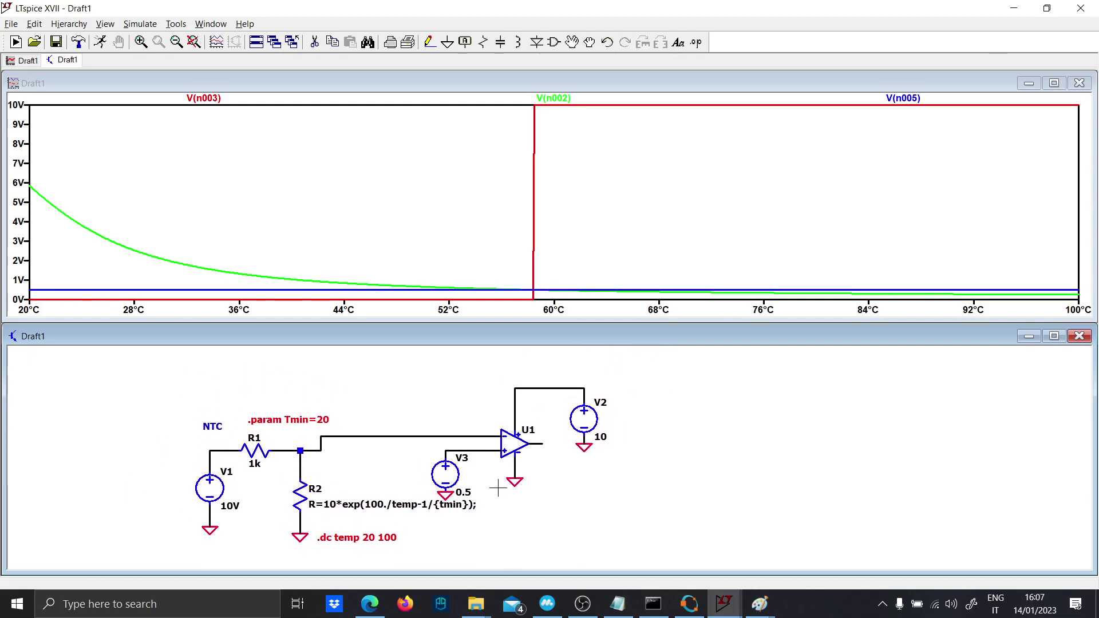
scroll(466, 458, up, 3)
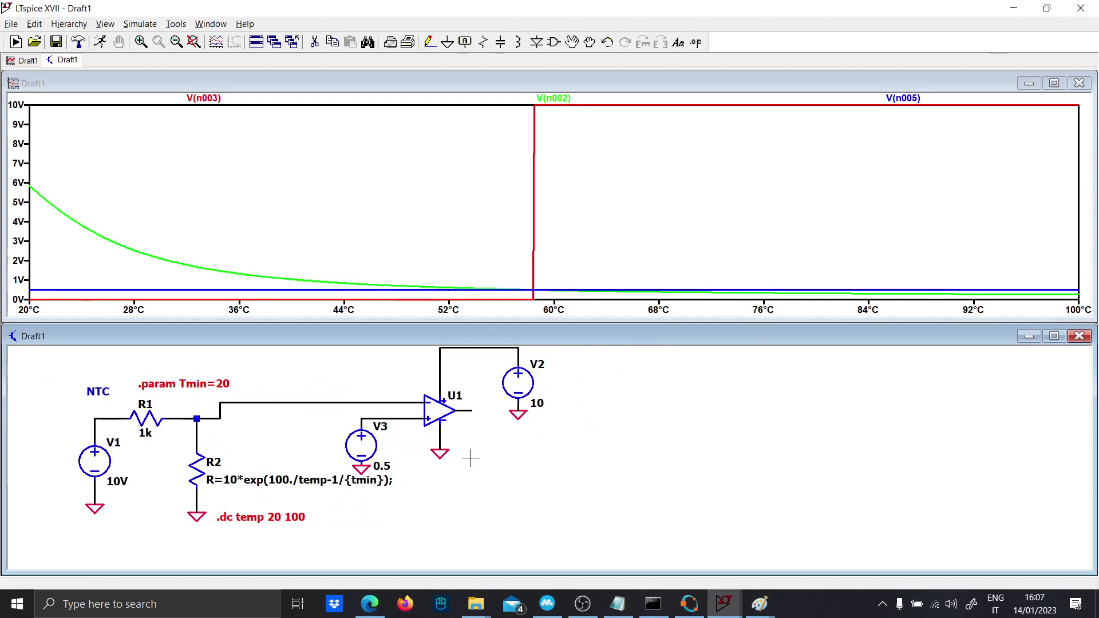
drag(504, 486, 505, 482)
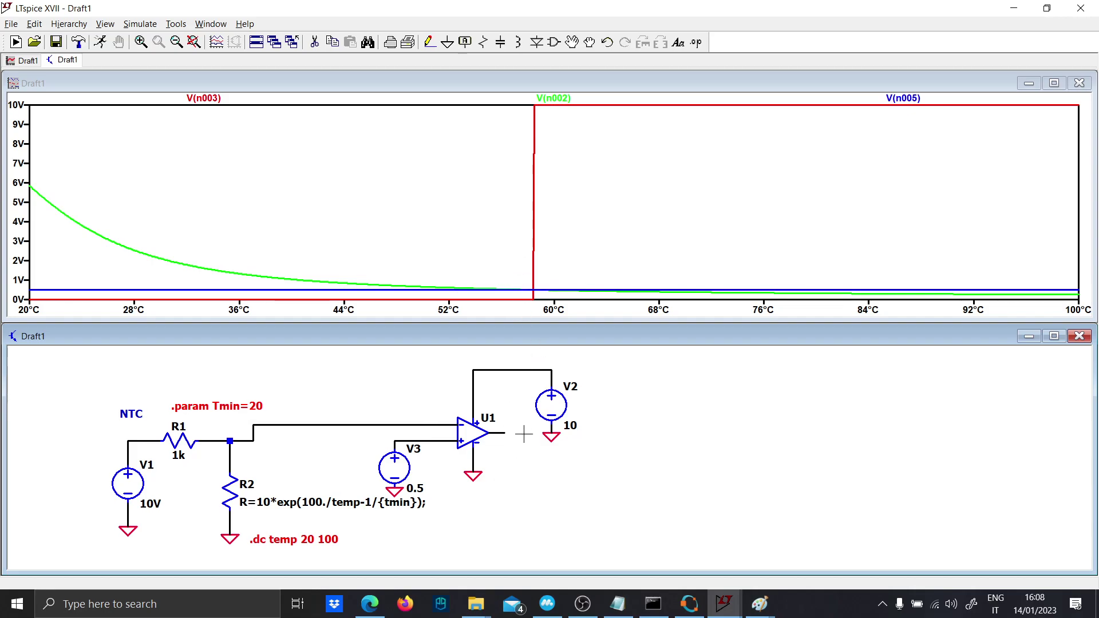
scroll(525, 439, down, 1)
scroll(527, 446, up, 2)
drag(518, 451, 510, 425)
key(F3)
click(494, 404)
click(520, 404)
click(519, 518)
key(g)
click(520, 518)
Insert a resistor in the output wire just above its ground and set its value to 100.
key(r)
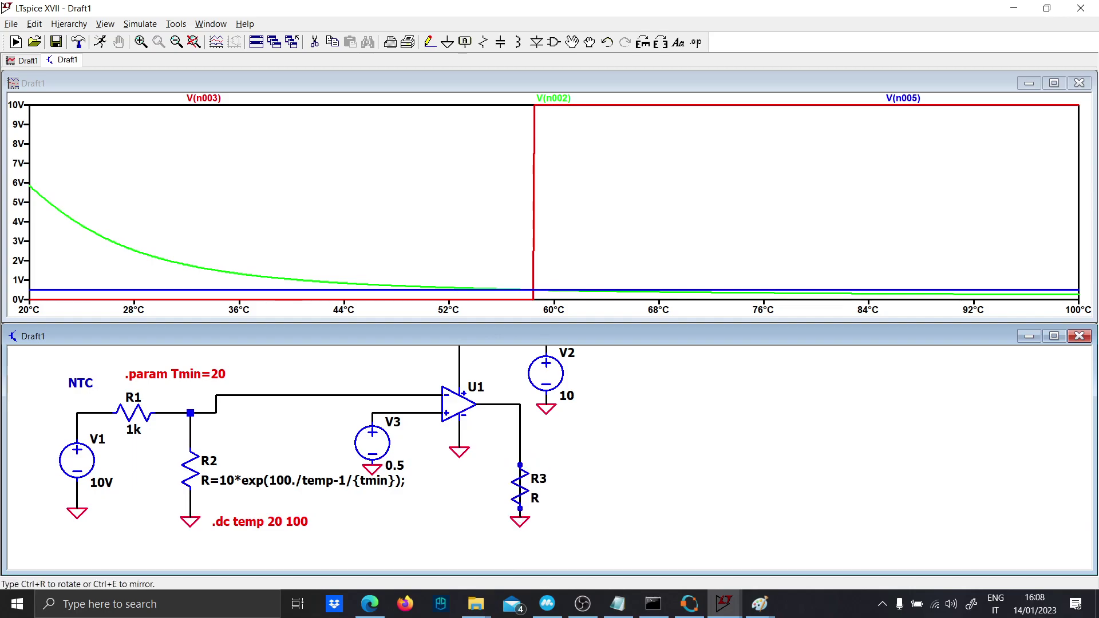
click(520, 486)
right_click(535, 499)
text(100)
key(Return)
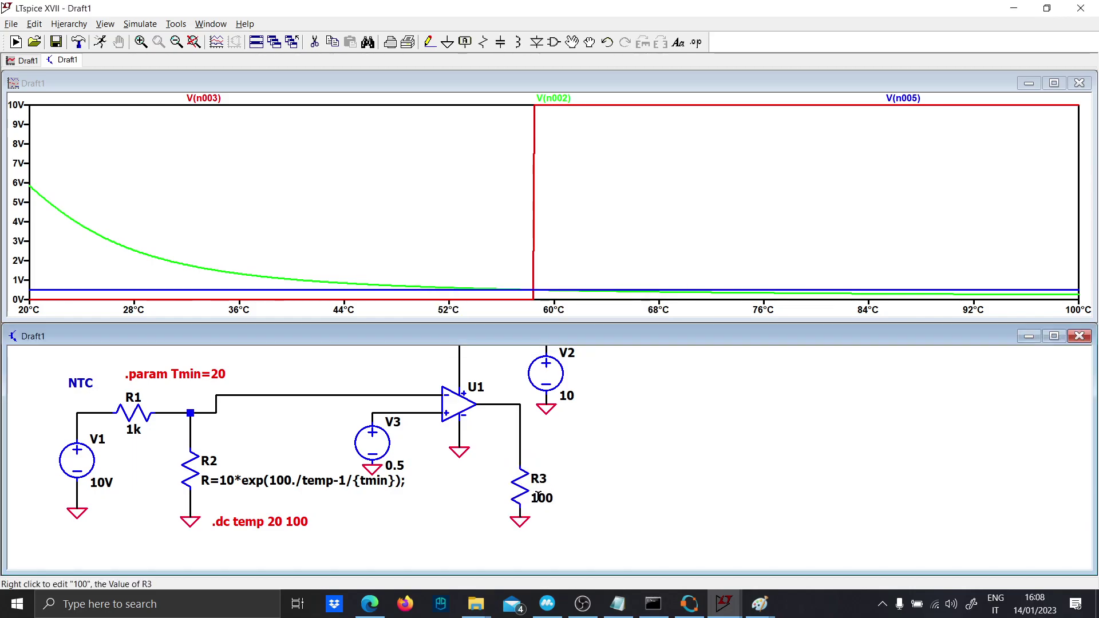
Insert a diode in series above R3 and assign it the Lumileds LED model W5AP-LZMZ-5K8L.
key(d)
click(519, 438)
key(Escape)
right_click(519, 438)
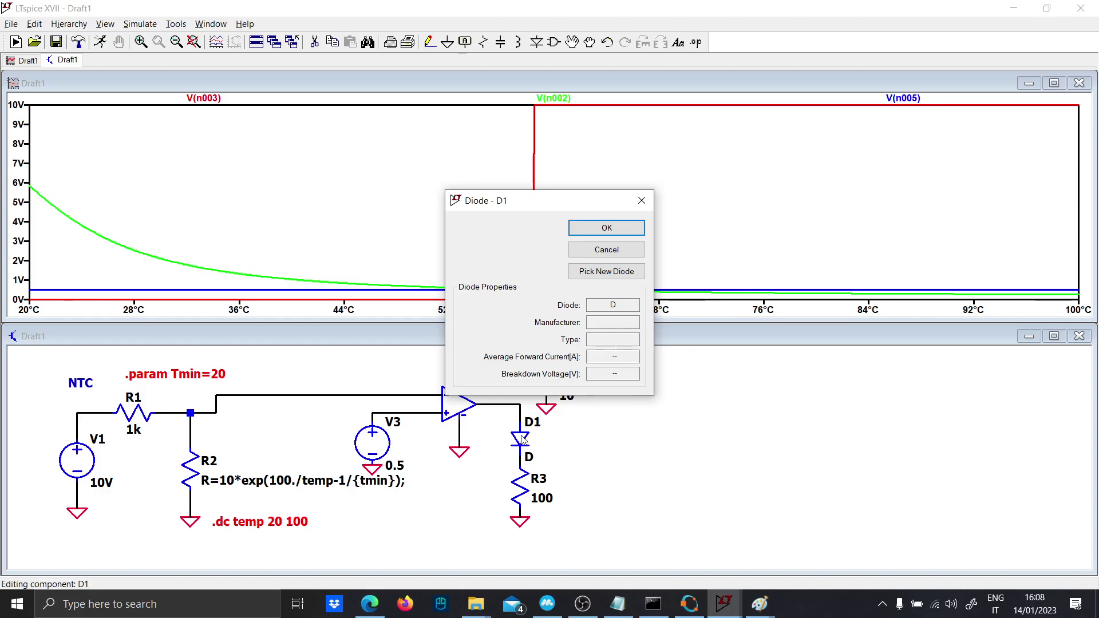
click(607, 276)
scroll(591, 348, down, 10)
click(583, 295)
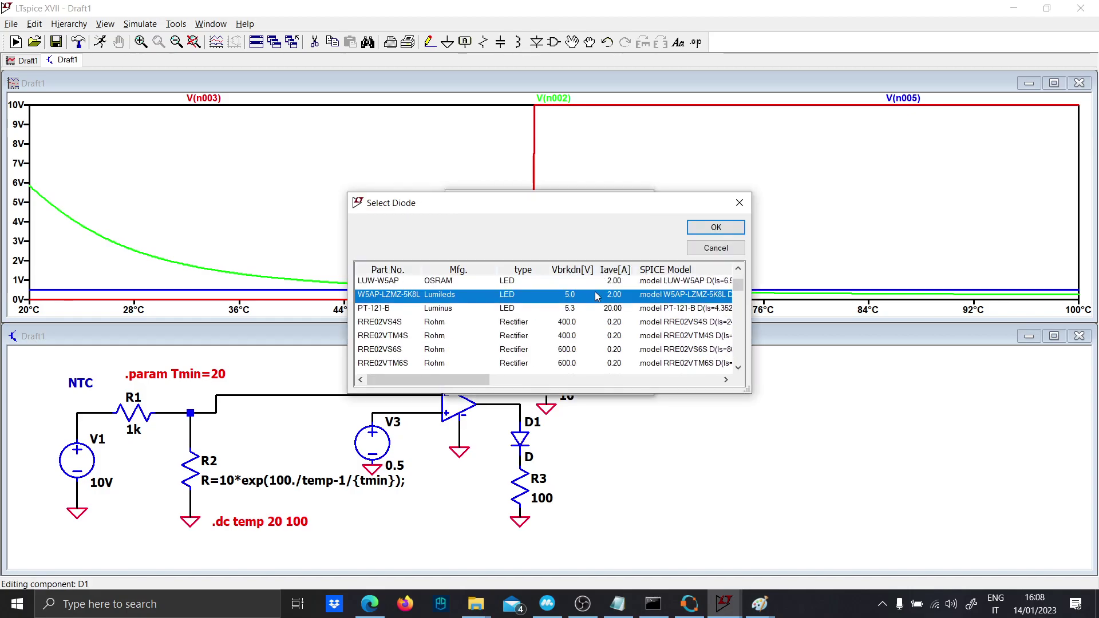
click(715, 227)
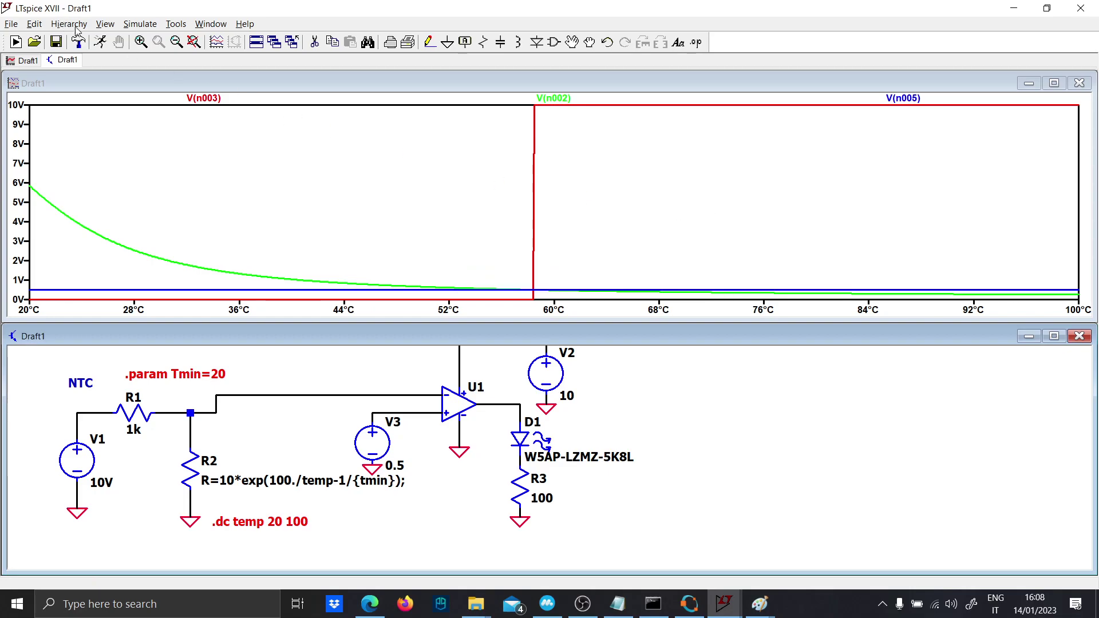
Rerun the temperature sweep and plot the current through LED D1.
click(101, 42)
click(520, 442)
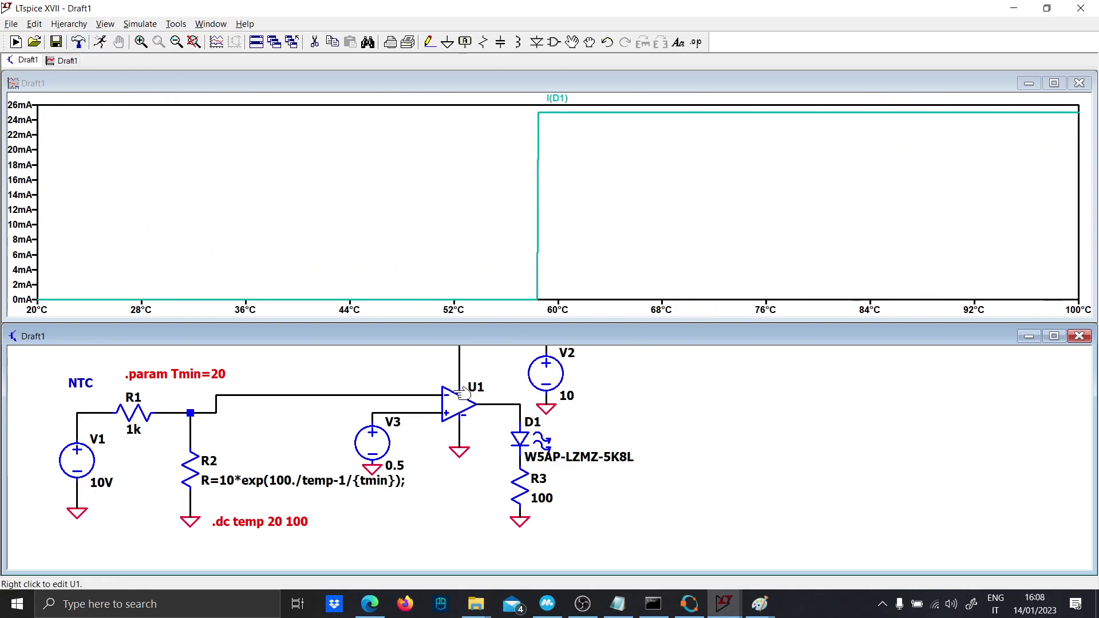
drag(487, 449, 490, 487)
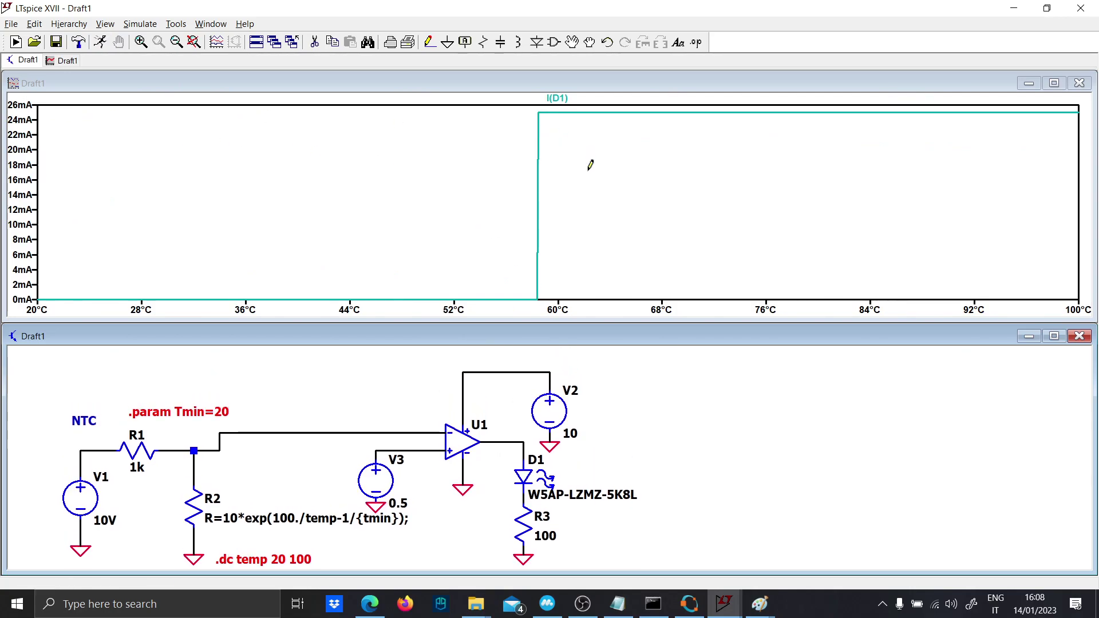
scroll(561, 466, down, 3)
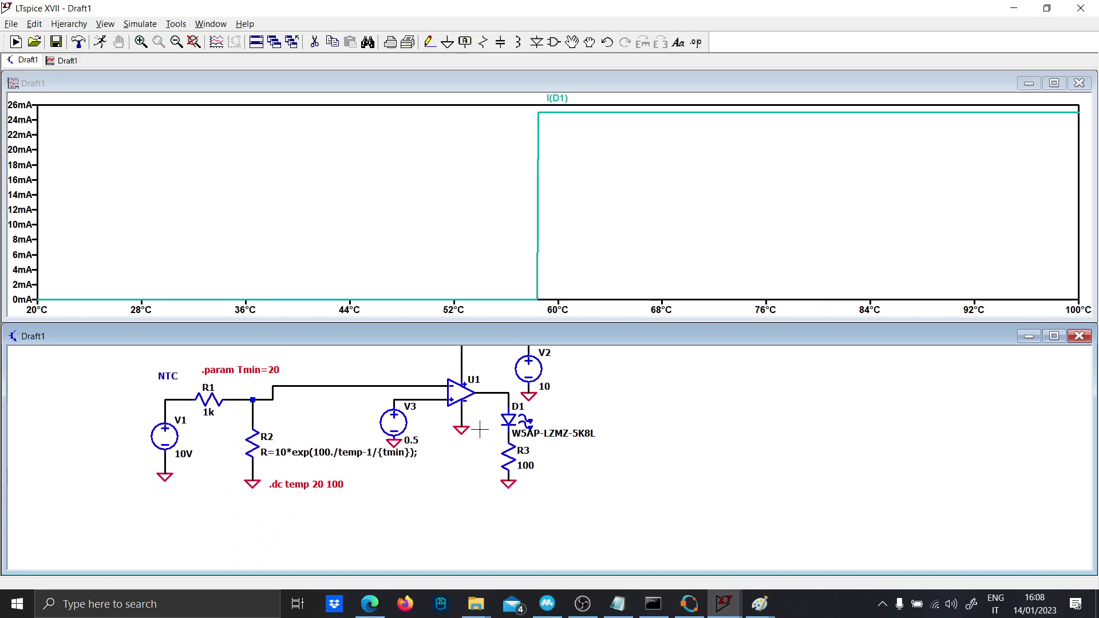
scroll(473, 459, up, 3)
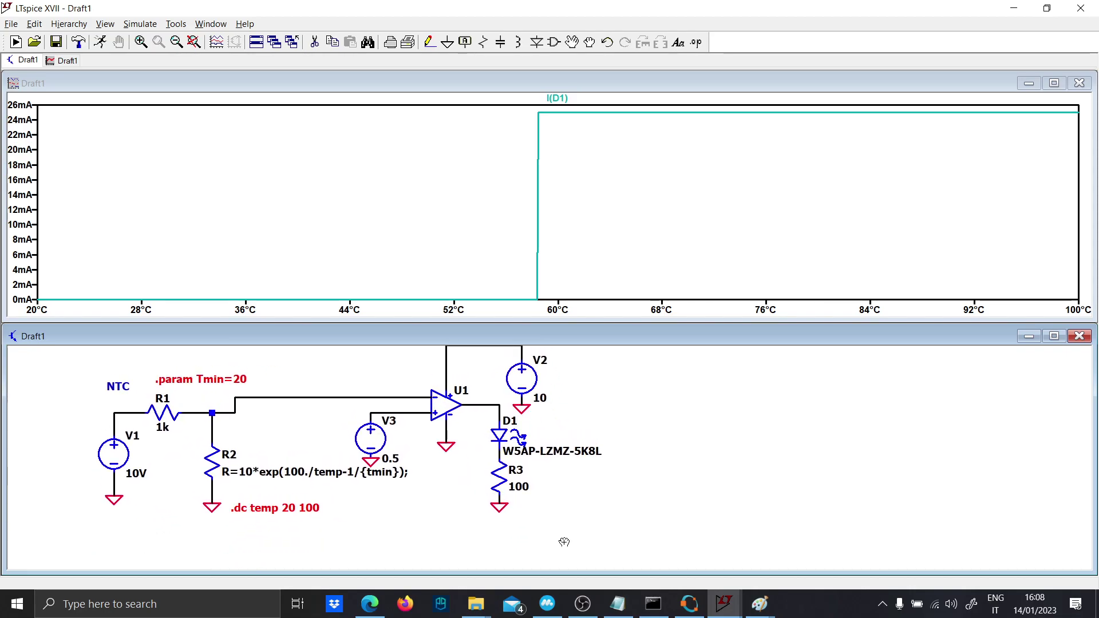
Move resistor R3 and its ground further below the LED.
drag(564, 543, 472, 457)
click(515, 525)
key(Escape)
Draw a short wire stub upward from the op amp's output corner and attach the net label Out.
key(F3)
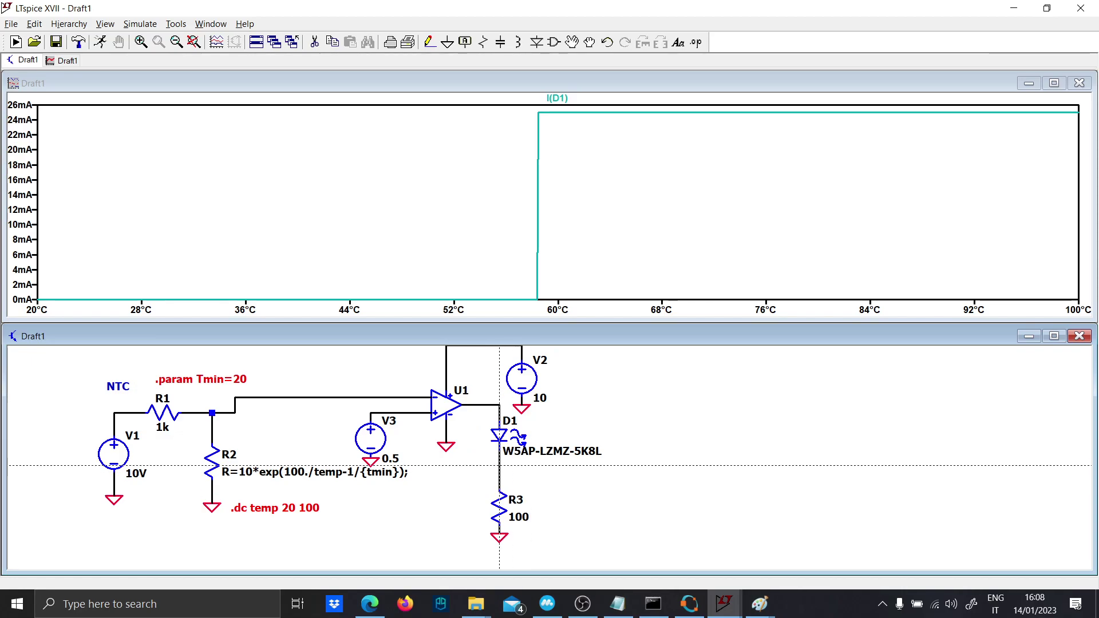
click(500, 405)
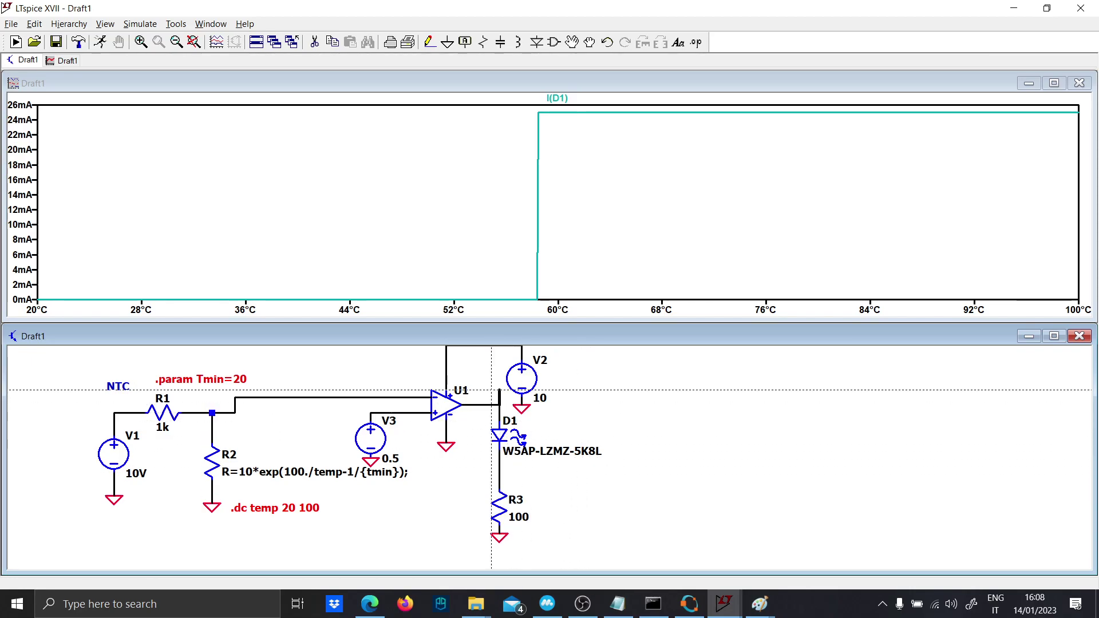
click(499, 390)
key(Escape)
key(F4)
text(Out)
key(Return)
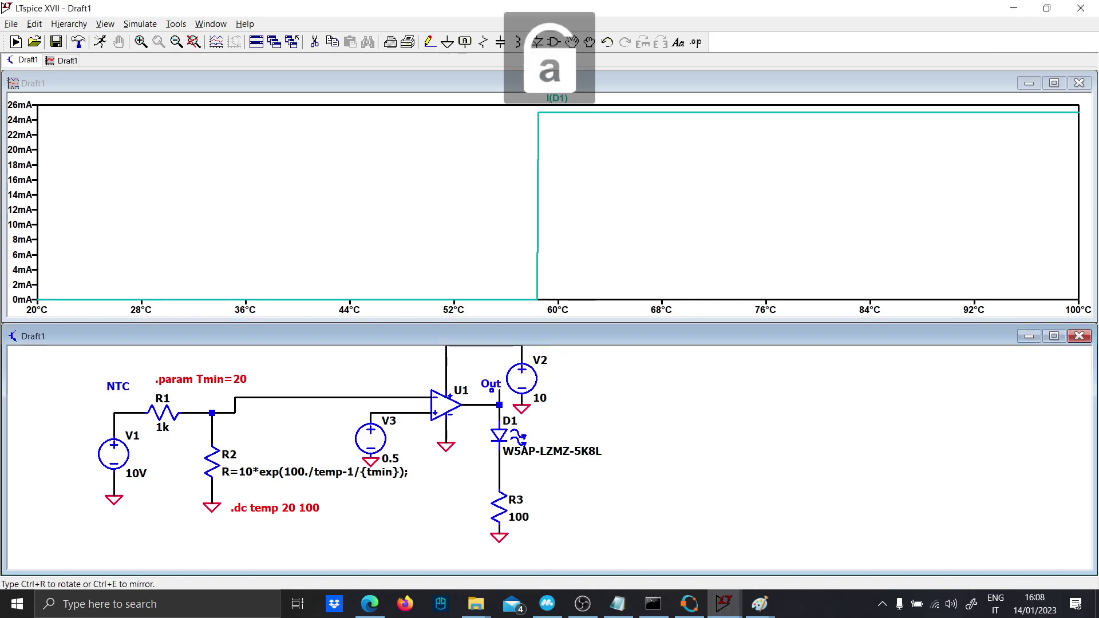
click(499, 390)
key(Escape)
Place a bipolar NPN transistor to the right of the LED branch.
scroll(553, 396, down, 1)
drag(551, 404, 479, 377)
click(523, 413)
key(F2)
text(npn)
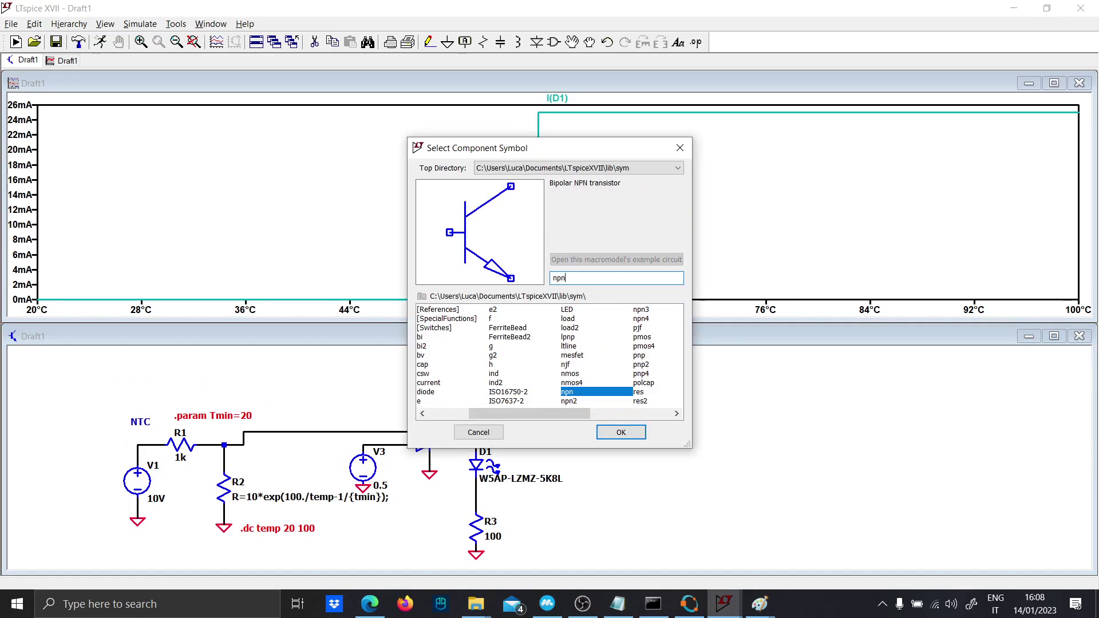
key(Return)
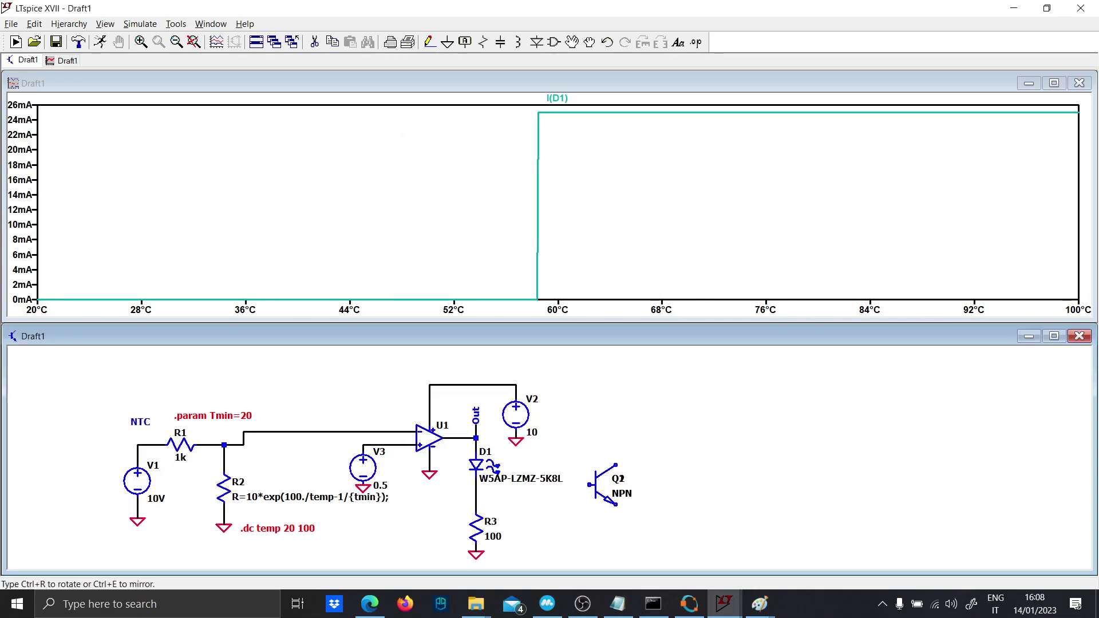
key(Escape)
scroll(587, 496, up, 2)
drag(573, 508, 578, 480)
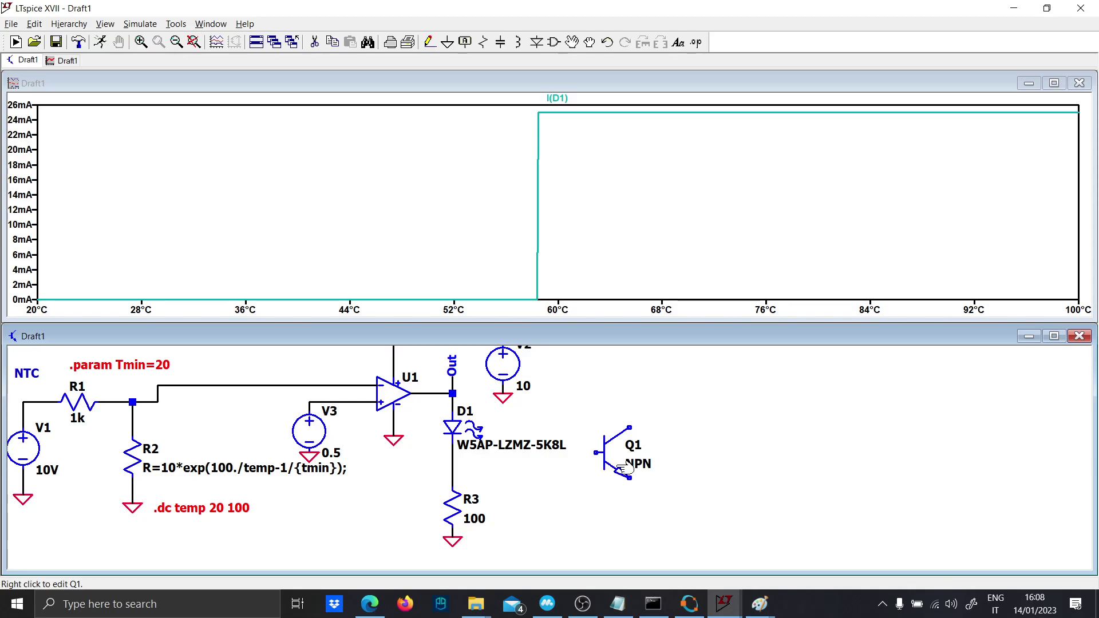
Wire Q1's emitter down to a new ground symbol.
key(F3)
click(629, 478)
click(624, 528)
key(g)
click(630, 529)
key(Escape)
Wire Q1's collector up and across to the positive terminal of supply V2.
scroll(611, 492, down, 1)
drag(577, 490, 579, 512)
key(F3)
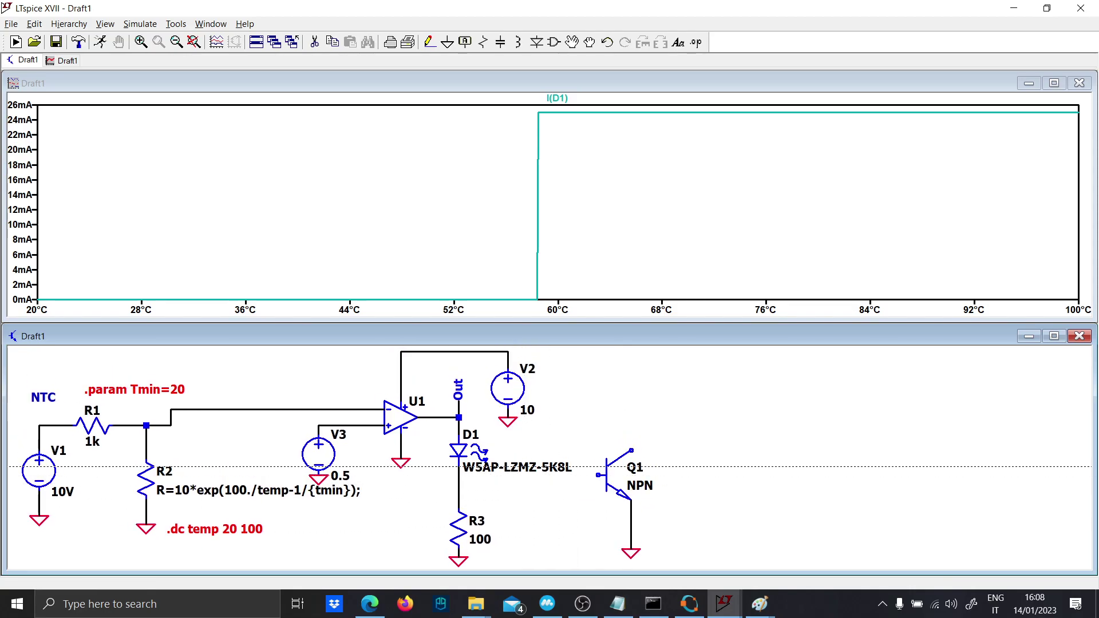
key(F3)
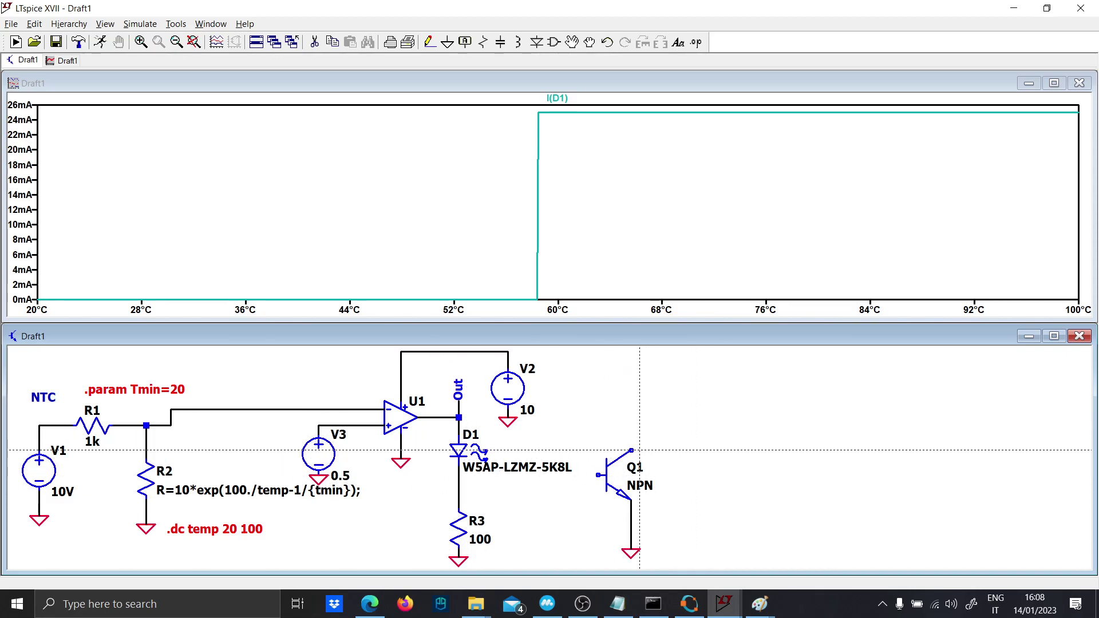
click(631, 451)
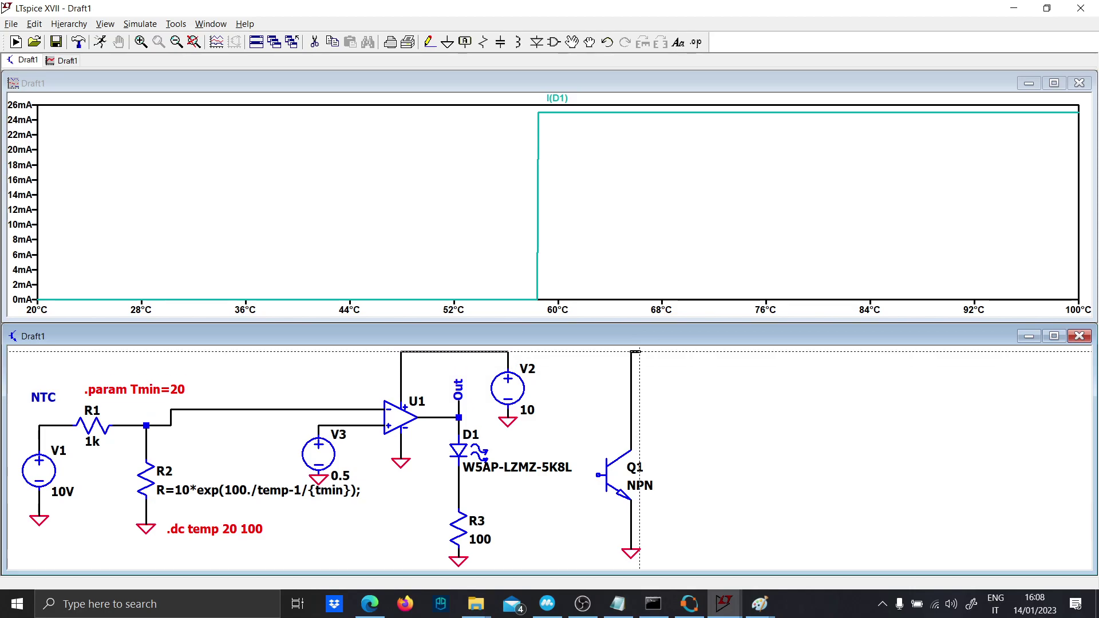
click(507, 352)
key(Escape)
Insert a resistor in Q1's collector wire and set its value to 10k.
drag(584, 512, 585, 452)
key(r)
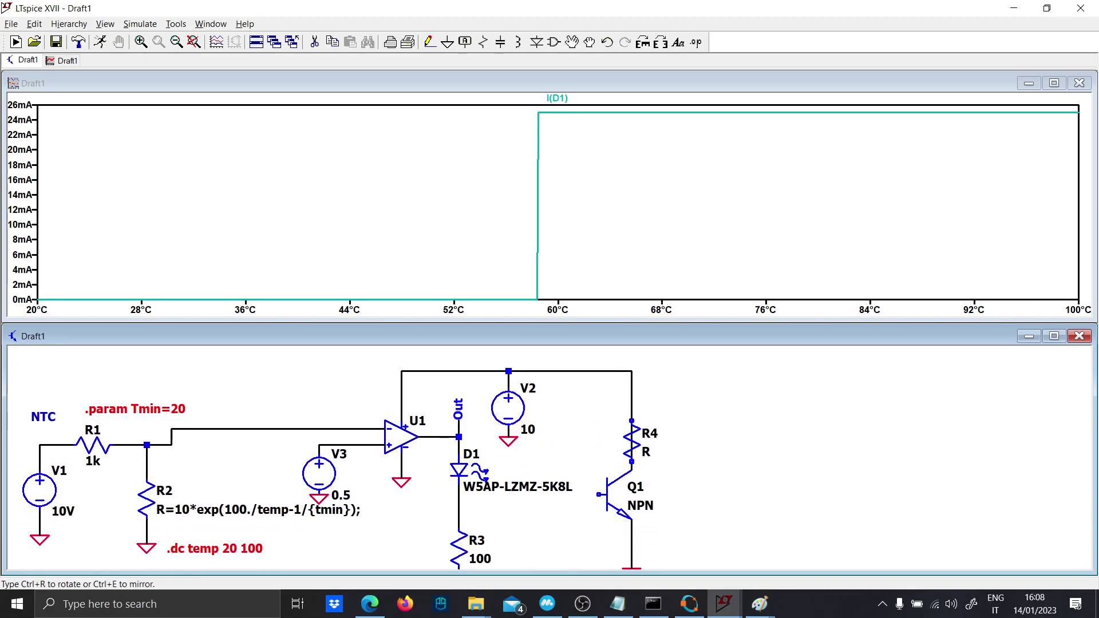
click(640, 432)
click(632, 433)
key(Escape)
key(Delete)
click(644, 438)
key(Escape)
right_click(634, 445)
text(10k)
key(Return)
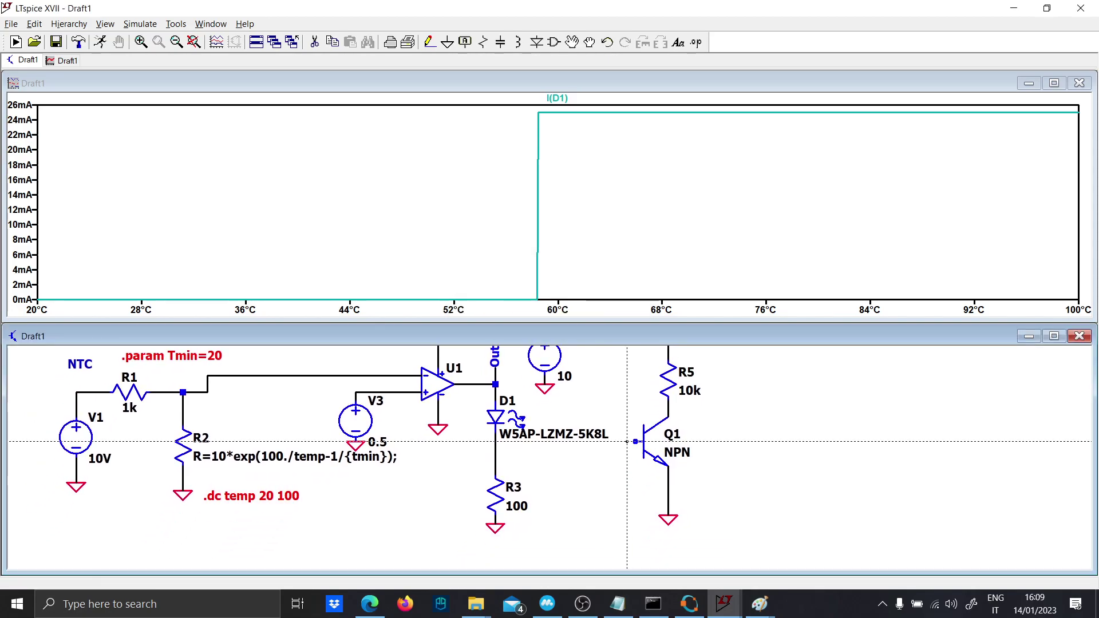
Wire Q1's base leftward and down to a new ground symbol.
click(636, 442)
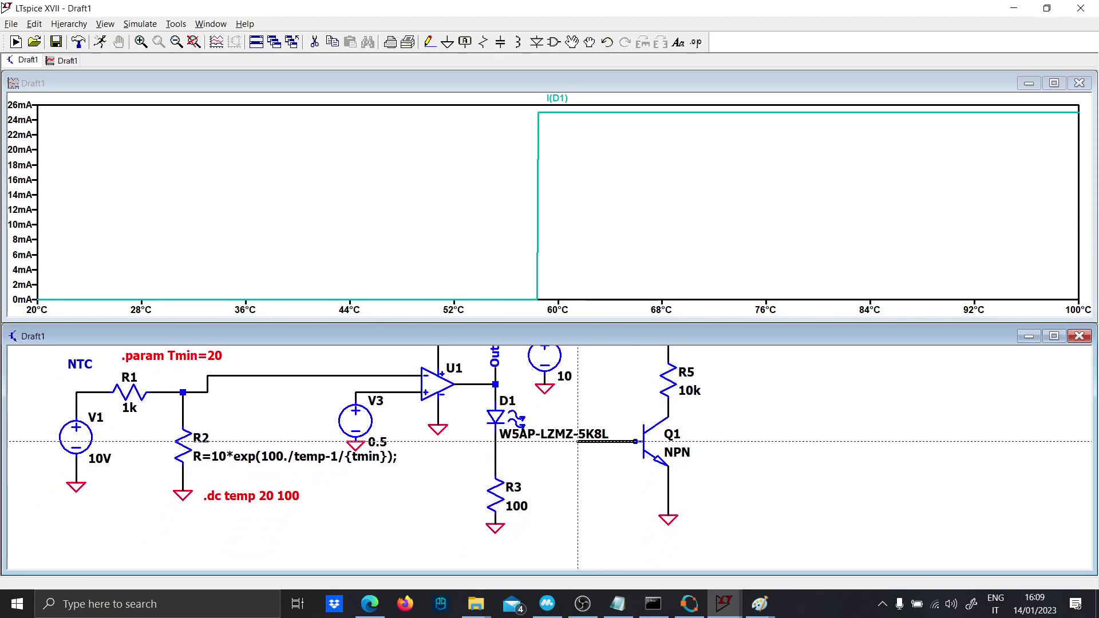
click(578, 540)
key(g)
click(578, 540)
key(Escape)
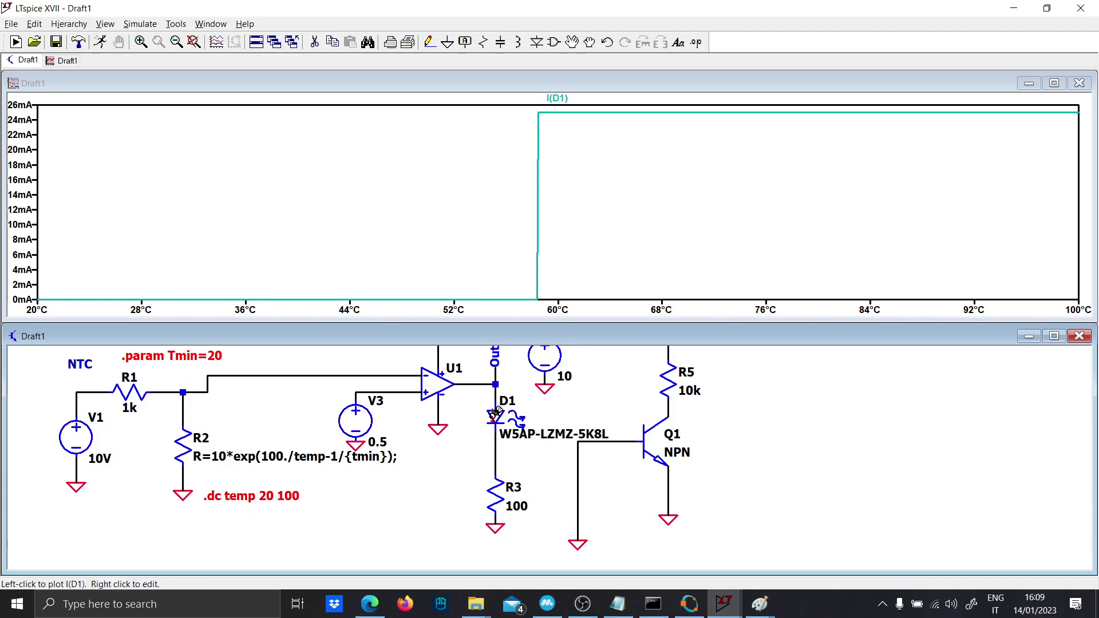
Plot the voltage at the op amp's inverting input as the only trace.
scroll(496, 413, down, 1)
drag(475, 411, 475, 448)
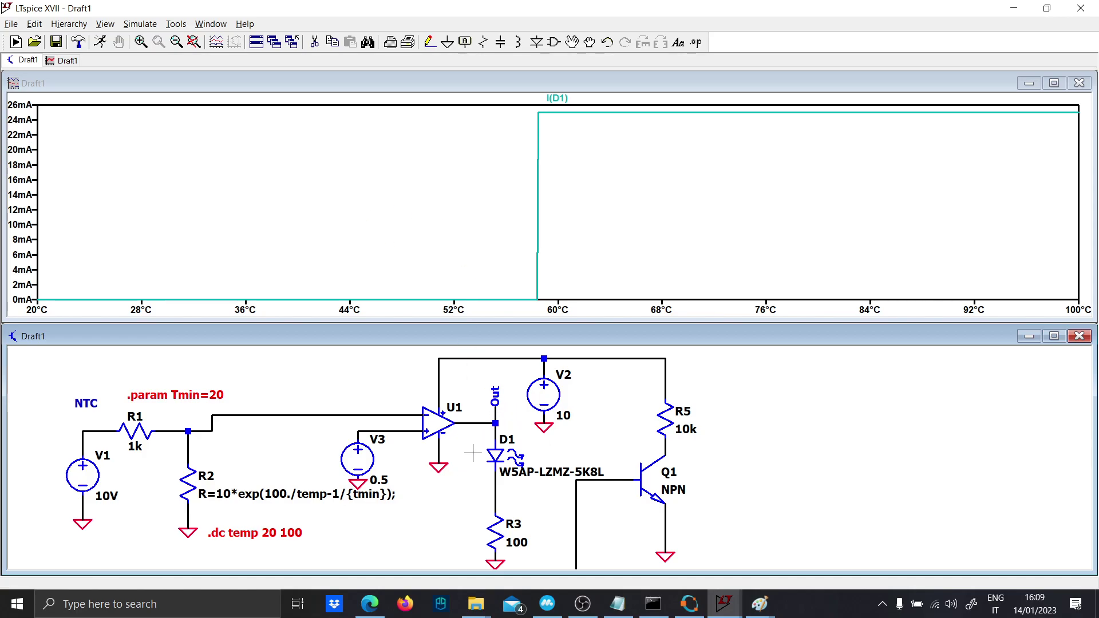
click(391, 411)
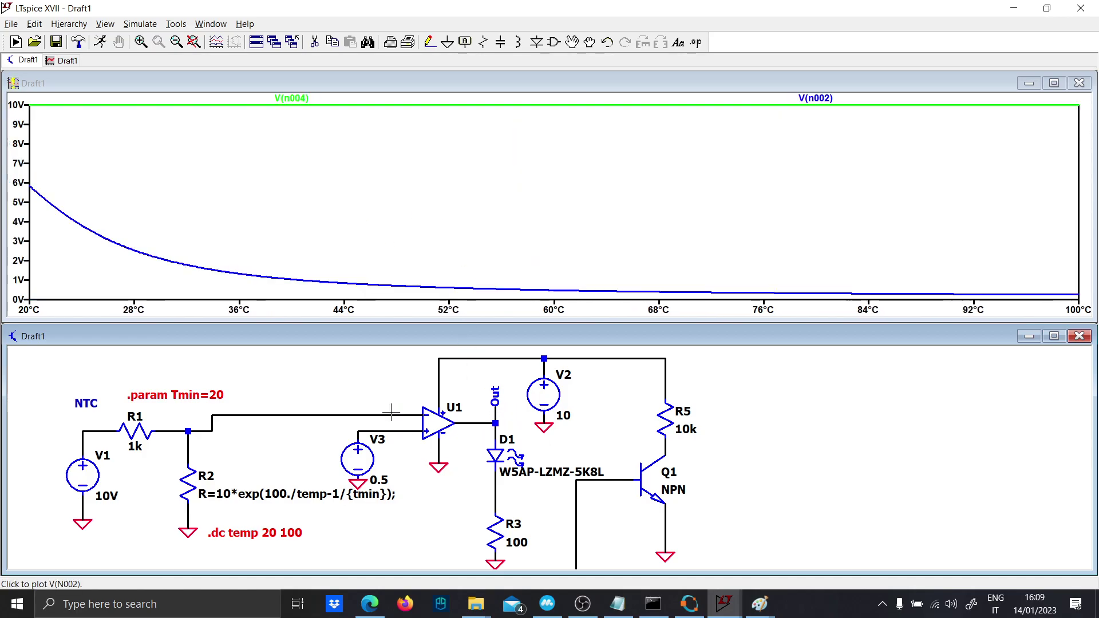
click(401, 430)
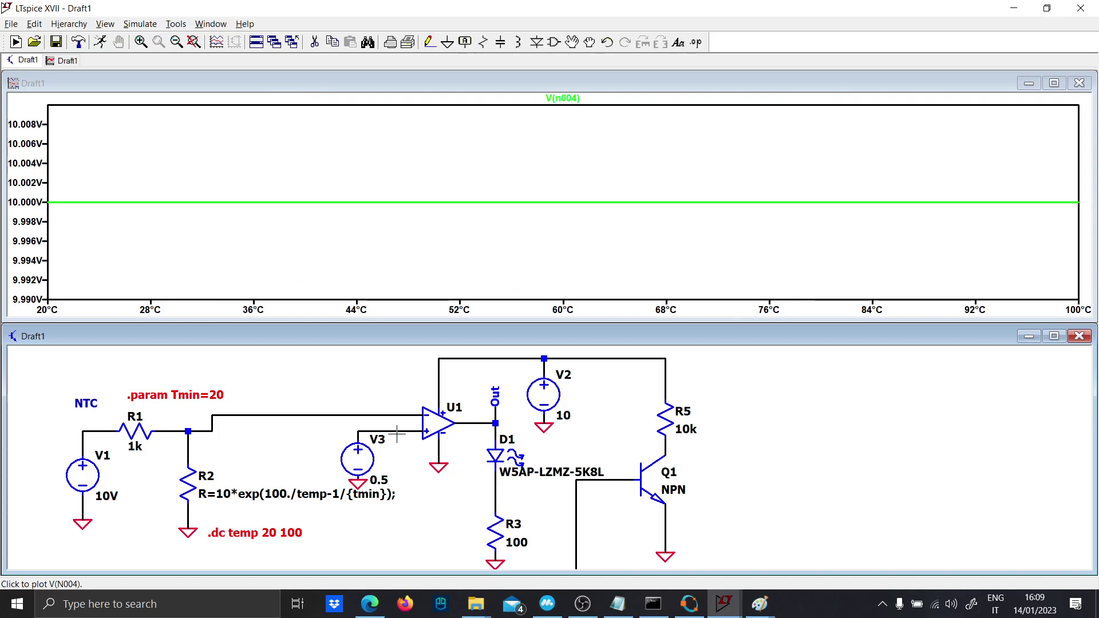
double_click(366, 415)
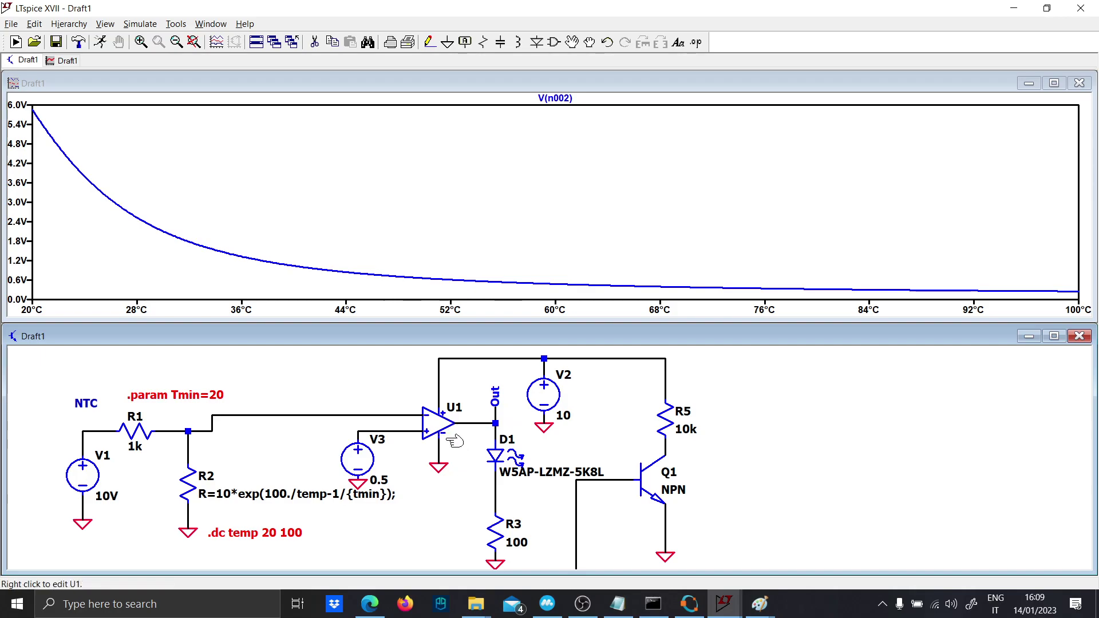
Rerun the temperature sweep and add the V3 reference voltage and the Out voltage as traces.
mouse_move(528, 493)
mouse_down()
mouse_move(515, 439)
mouse_move(521, 453)
mouse_up()
click(100, 42)
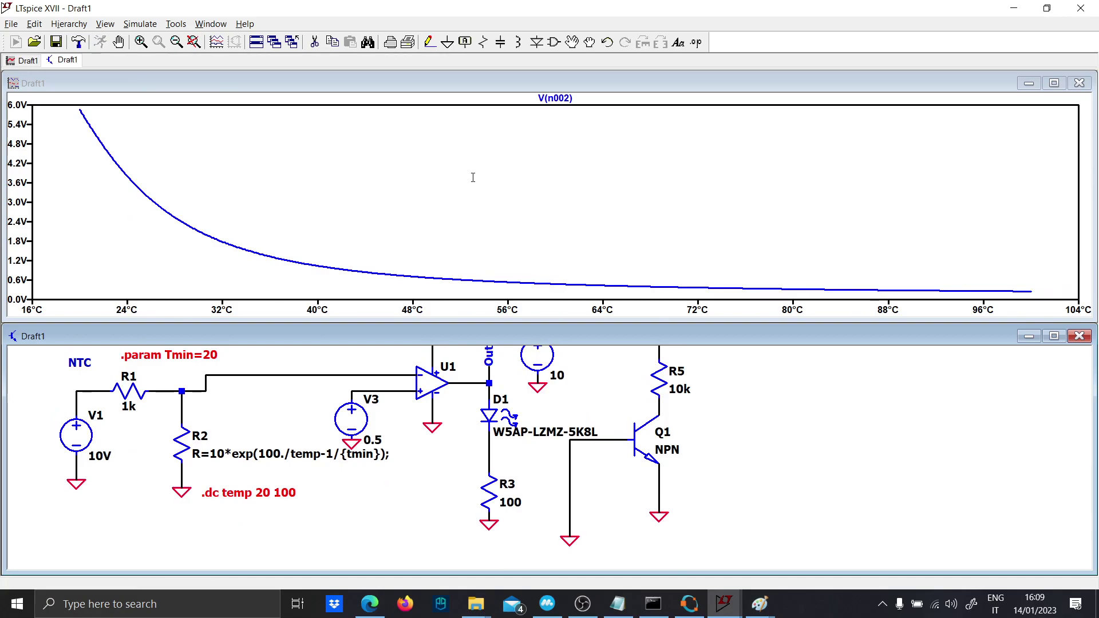
drag(401, 426, 413, 460)
click(403, 425)
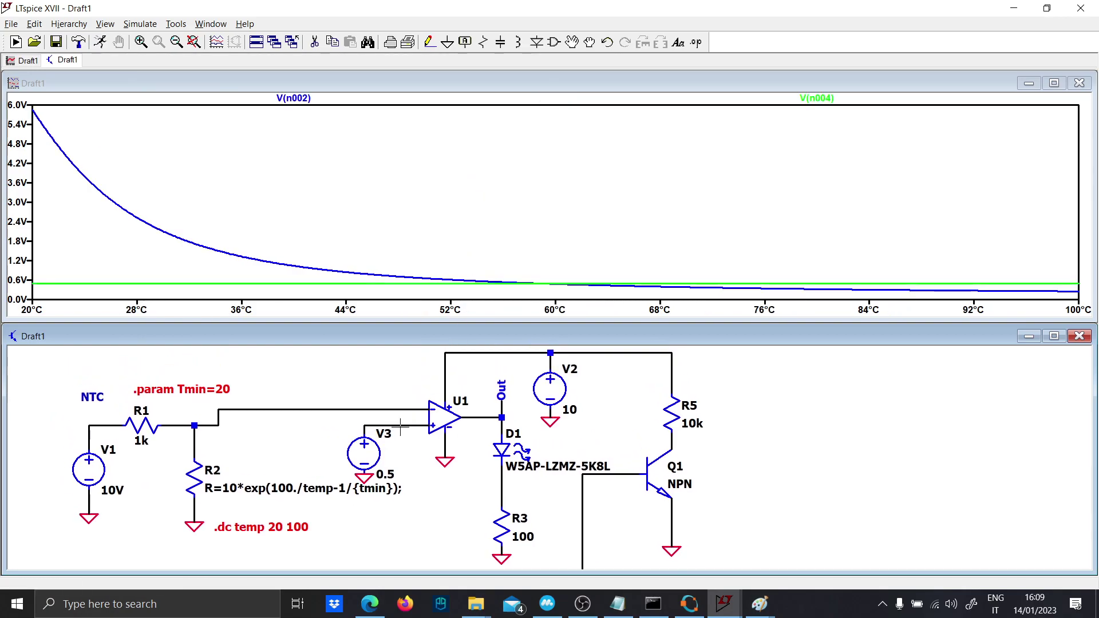
click(503, 414)
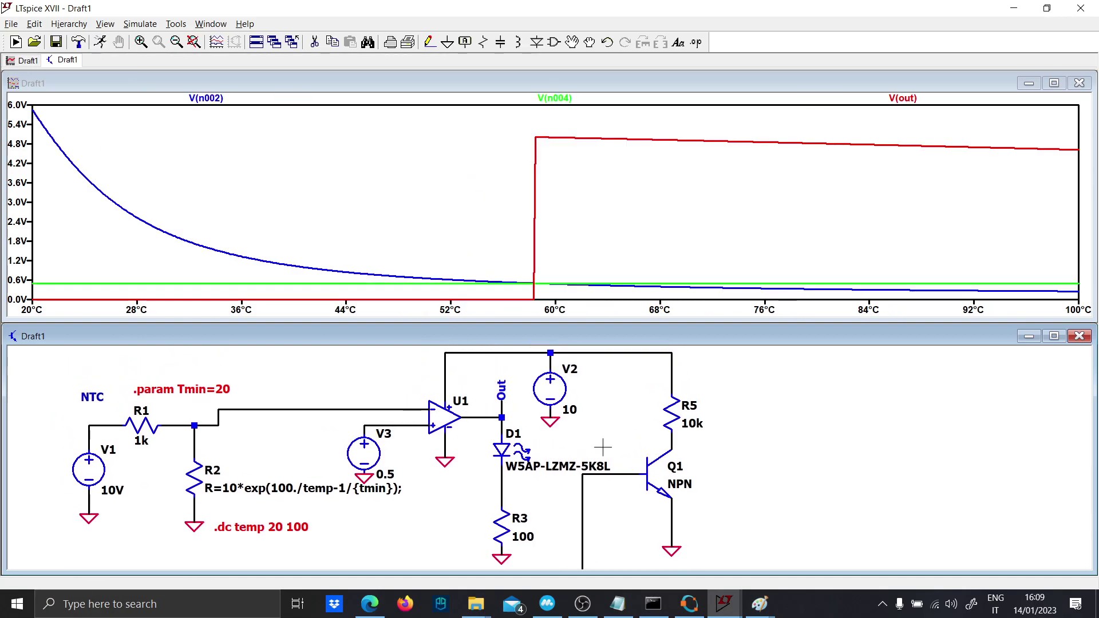
Insert a behavioral voltage source (bv) in the wire between Q1's base and ground.
drag(622, 533, 615, 505)
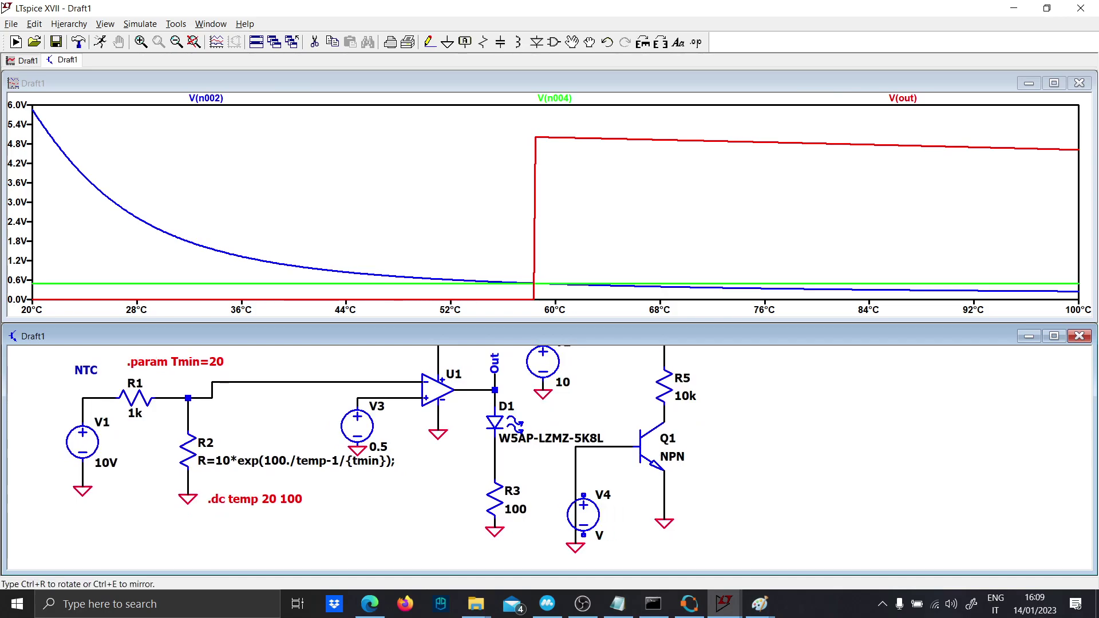
key(F2)
text(bv)
click(621, 433)
click(575, 478)
key(Escape)
Set the behavioral source B1's value to V=if(V(out)>3,5,0).
right_click(600, 526)
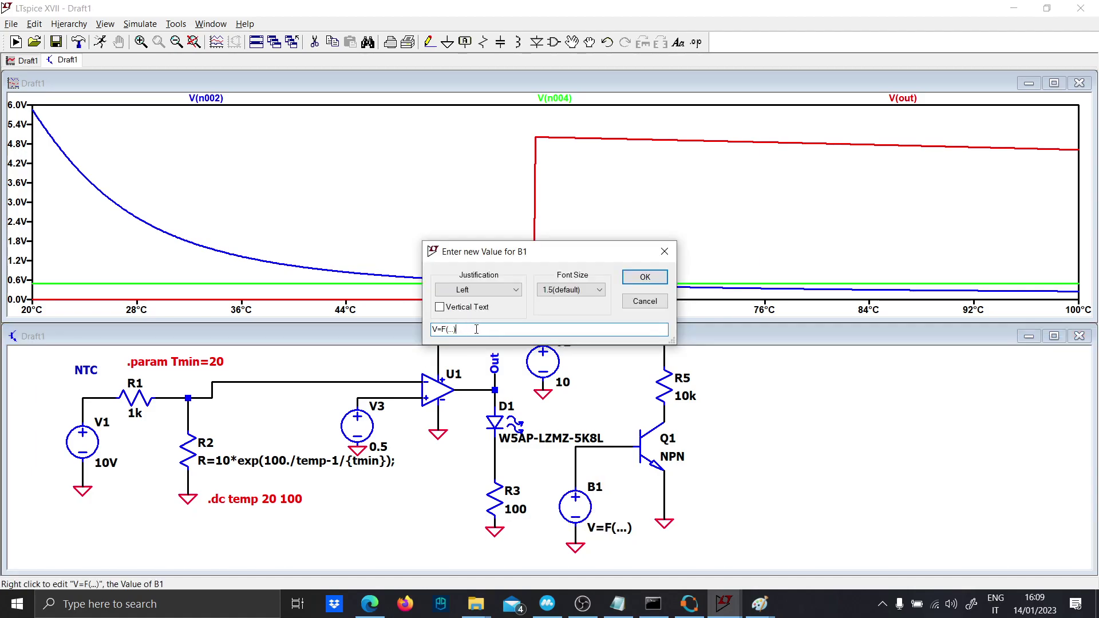
key(BackSpace)
text(if(V(o)
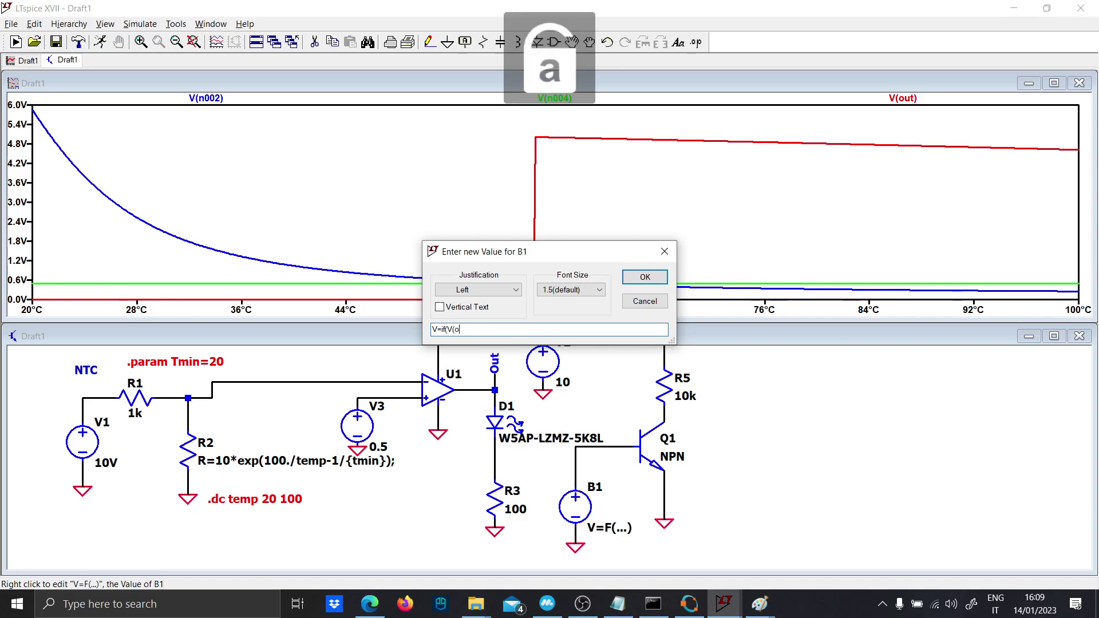
text(ut)>3,5,)
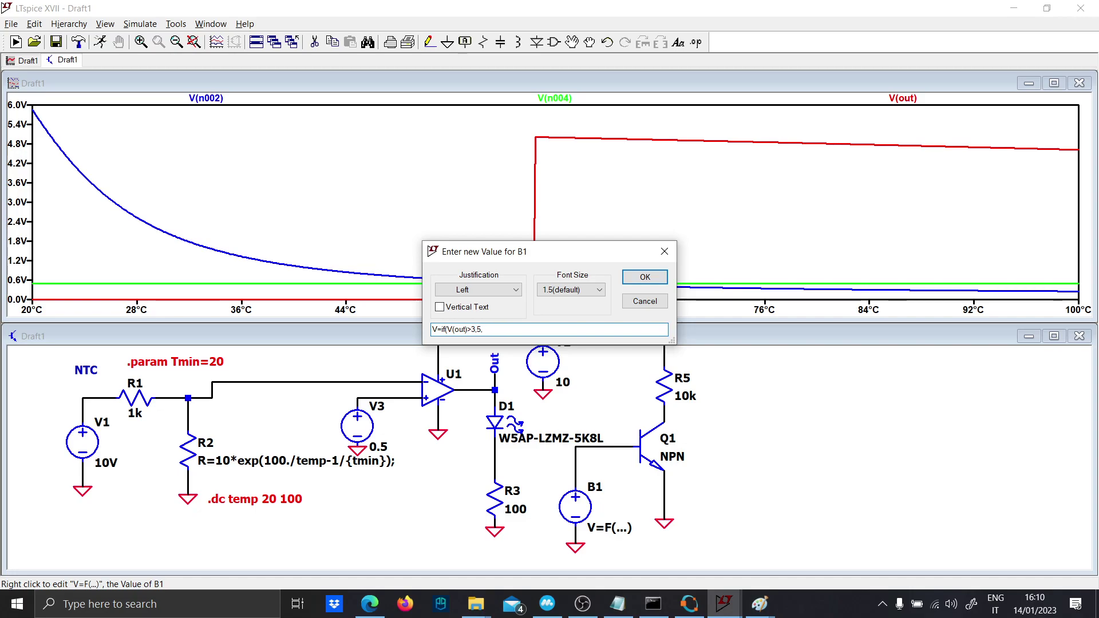
text())
key(Return)
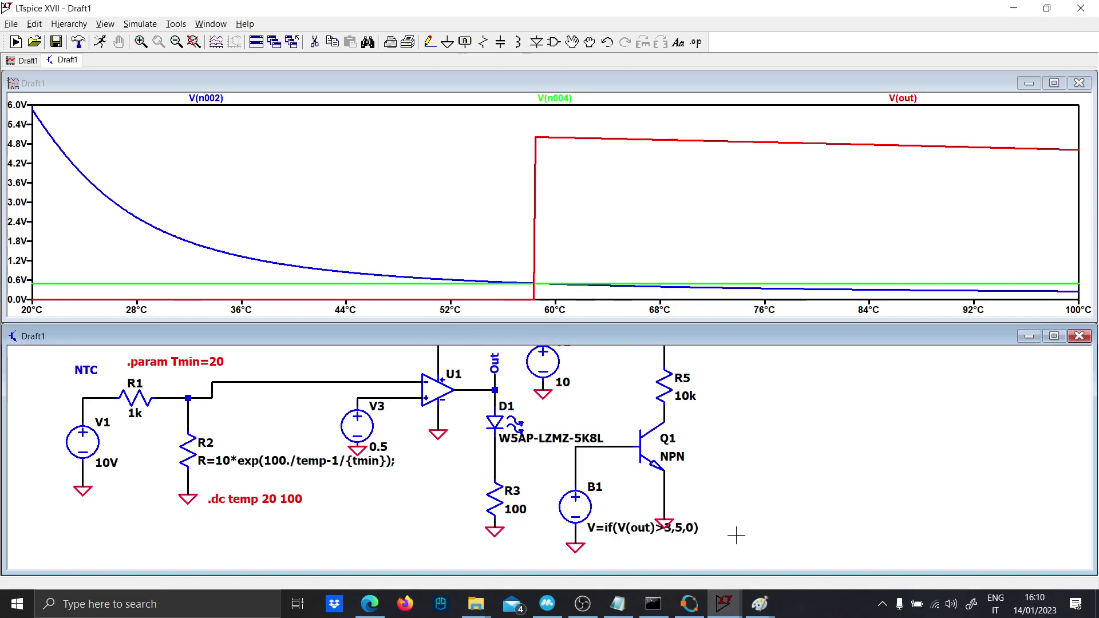
Insert a horizontal 1k resistor in the wire between B1 and Q1's base.
key(r)
key(ctrl+r)
click(611, 450)
key(Escape)
right_click(611, 464)
text(1k)
key(Return)
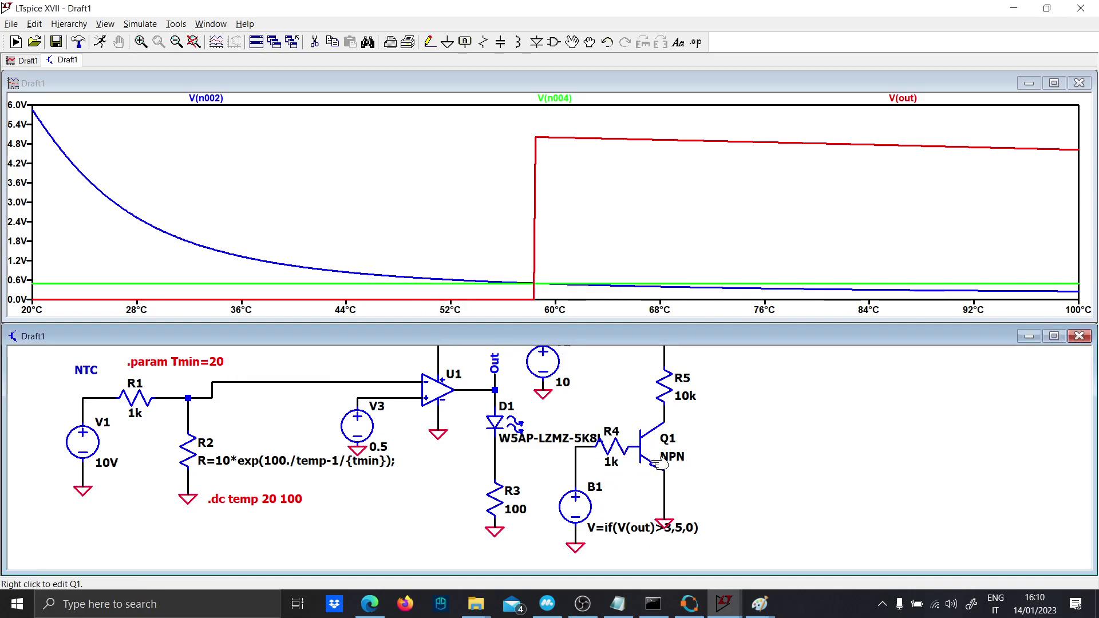
Assign the 2N2222 NPN transistor model to Q1.
right_click(661, 463)
click(597, 273)
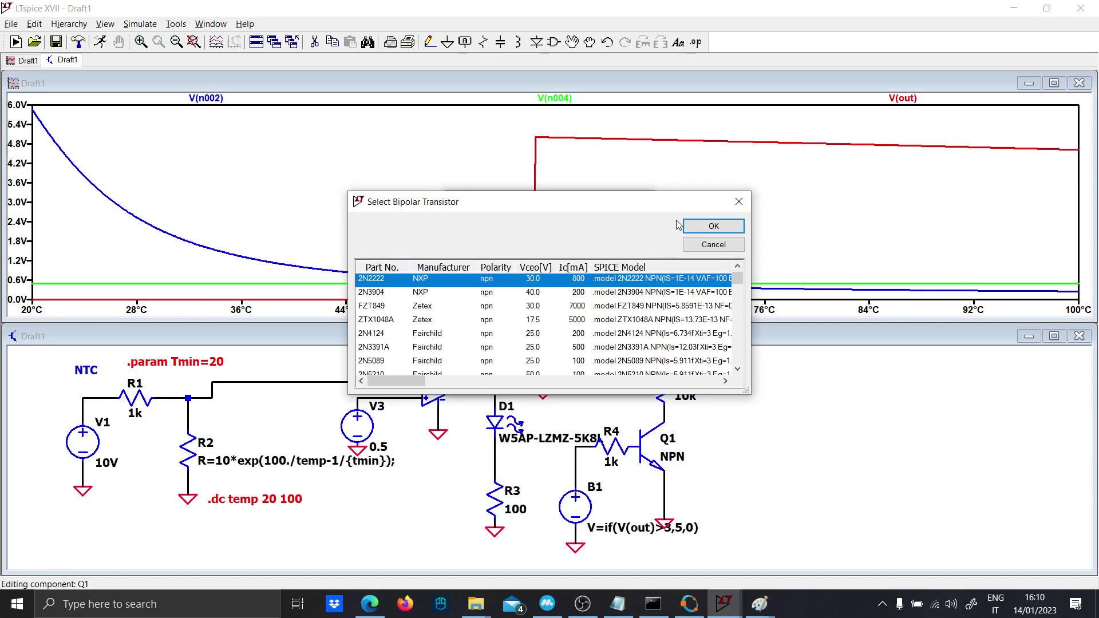
click(711, 222)
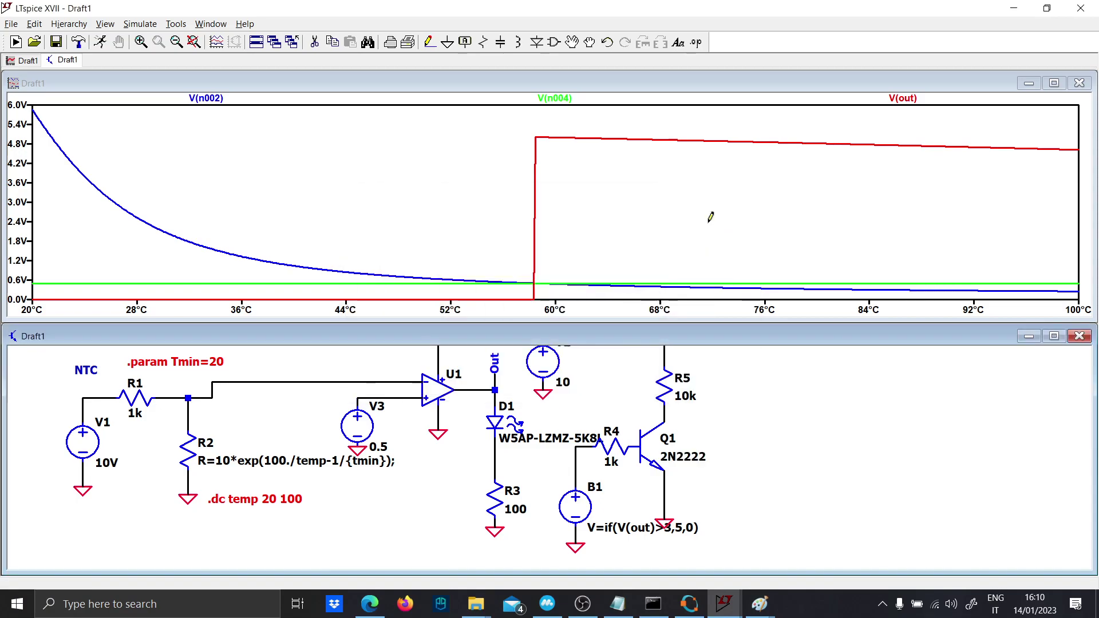
Rerun the temperature sweep and plot B1's output voltage as the only trace.
click(107, 46)
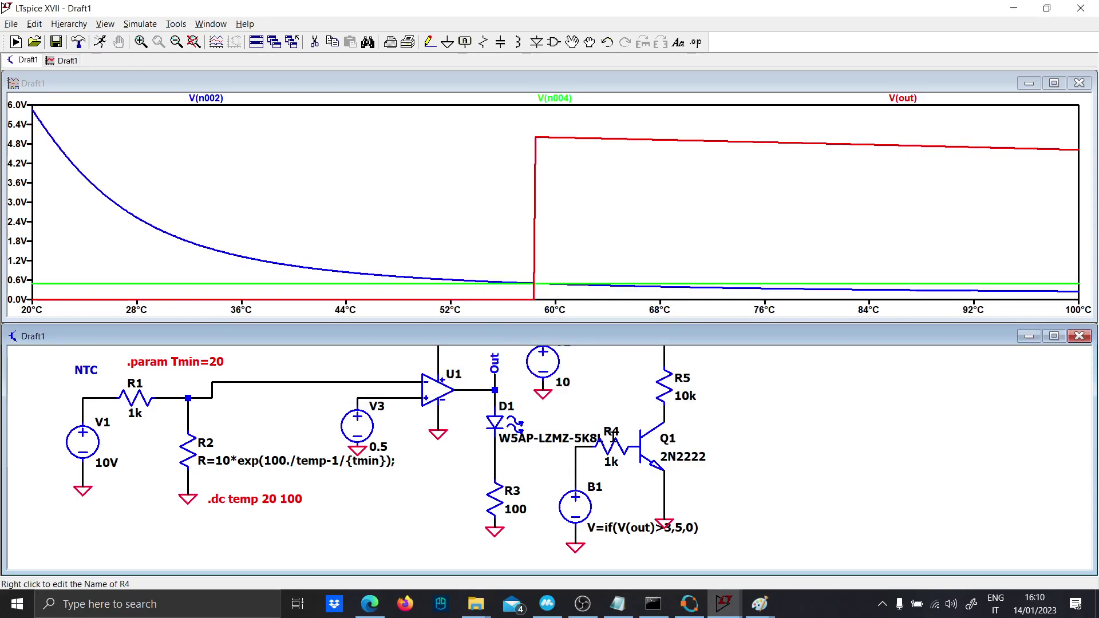
click(577, 465)
click(576, 465)
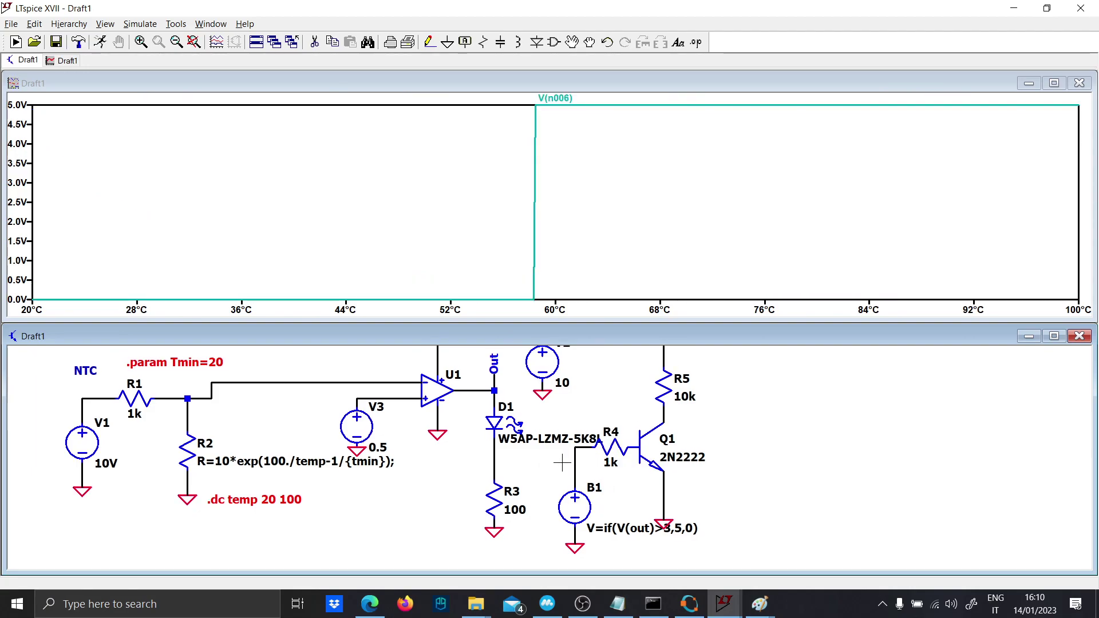
Compare B1's output voltage with the current through R4 and the current through B1 in the plot.
drag(523, 475, 576, 454)
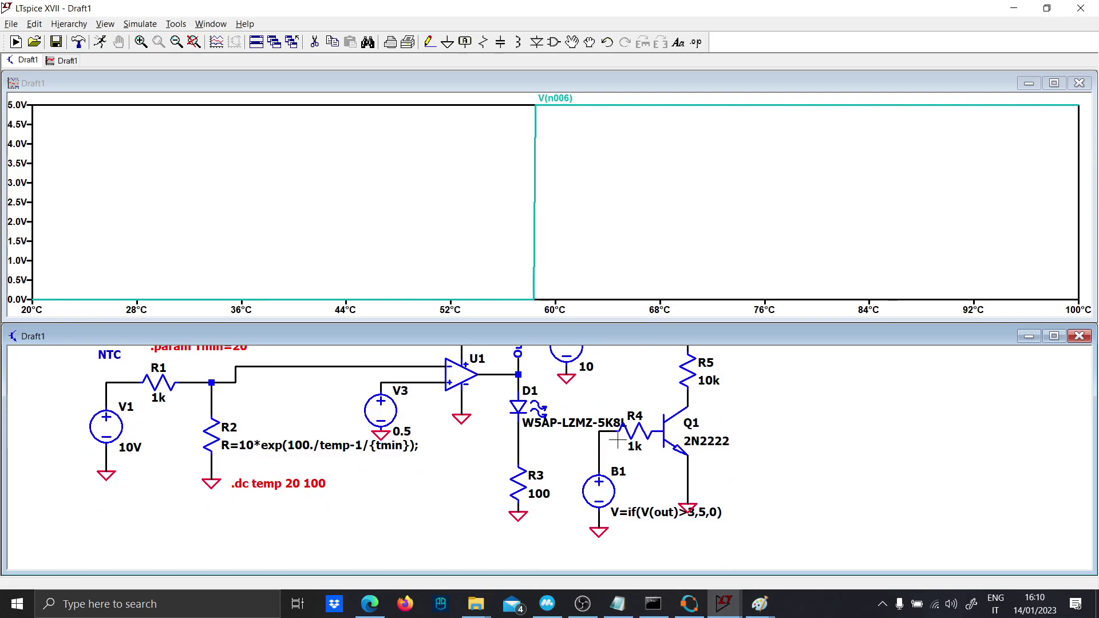
click(635, 425)
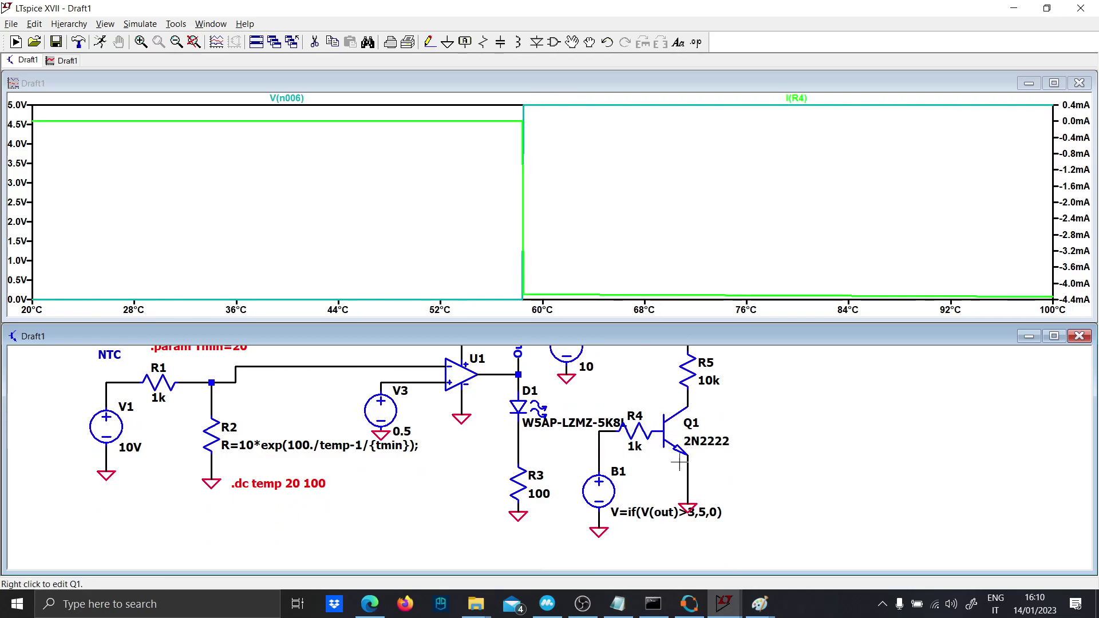
click(599, 460)
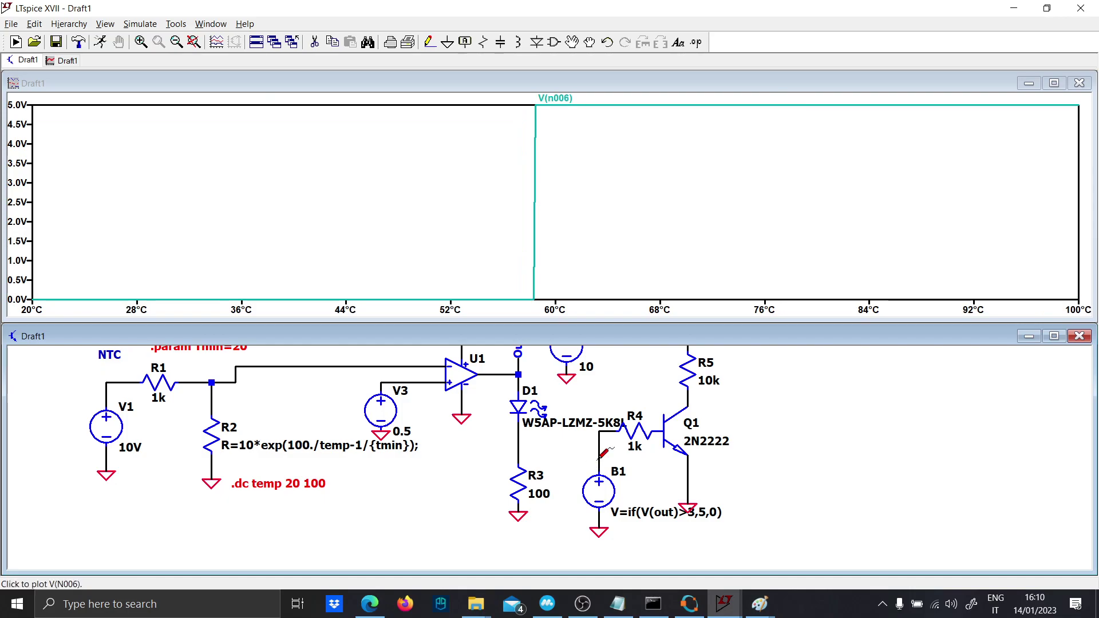
drag(605, 490, 604, 536)
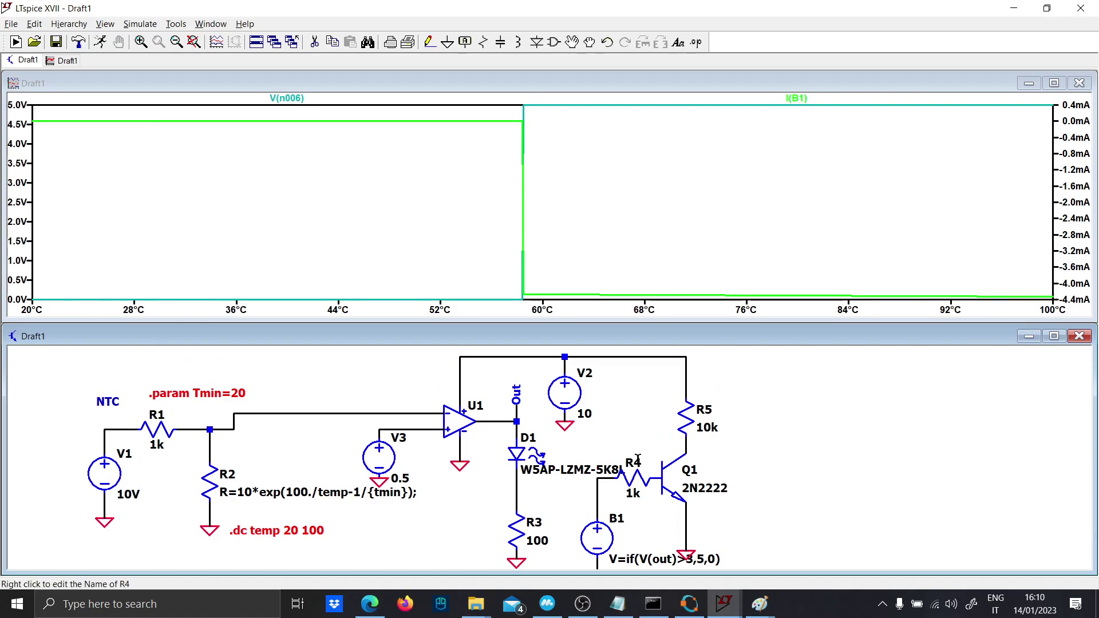
Plot the Out voltage, and replace it with Q1's collector voltage as the only trace.
click(517, 413)
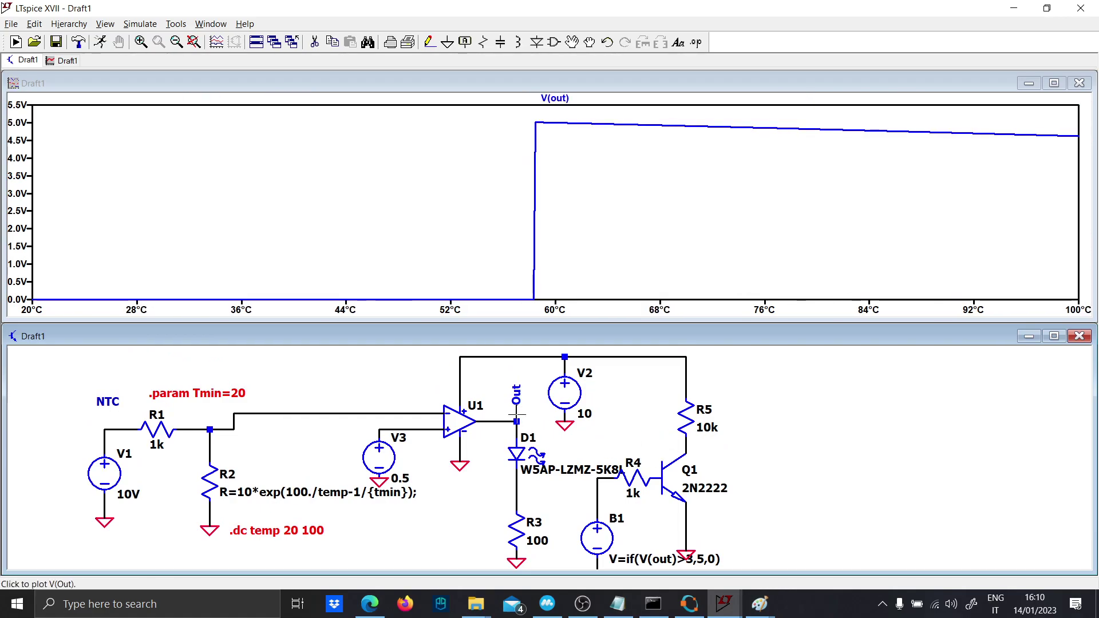
click(686, 447)
click(687, 448)
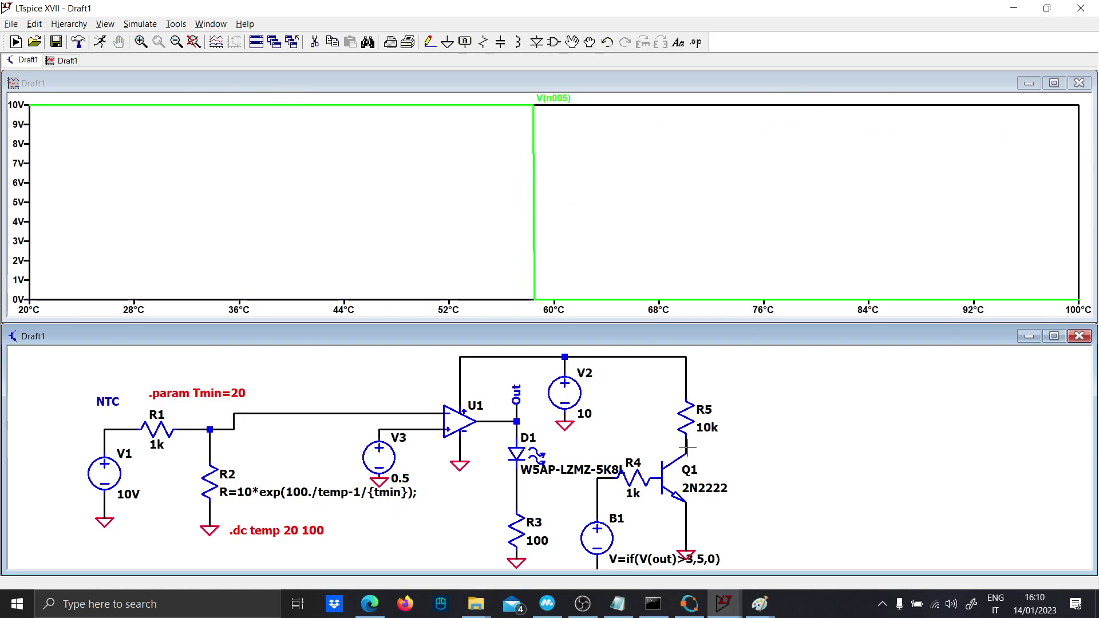
Draw a horizontal wire rightward from Q1's collector node and label its free end ADC.
mouse_move(666, 532)
mouse_down()
mouse_move(638, 508)
mouse_move(639, 482)
mouse_move(606, 495)
mouse_move(601, 526)
mouse_up()
key(F3)
click(649, 451)
click(729, 451)
key(F4)
text(ADC)
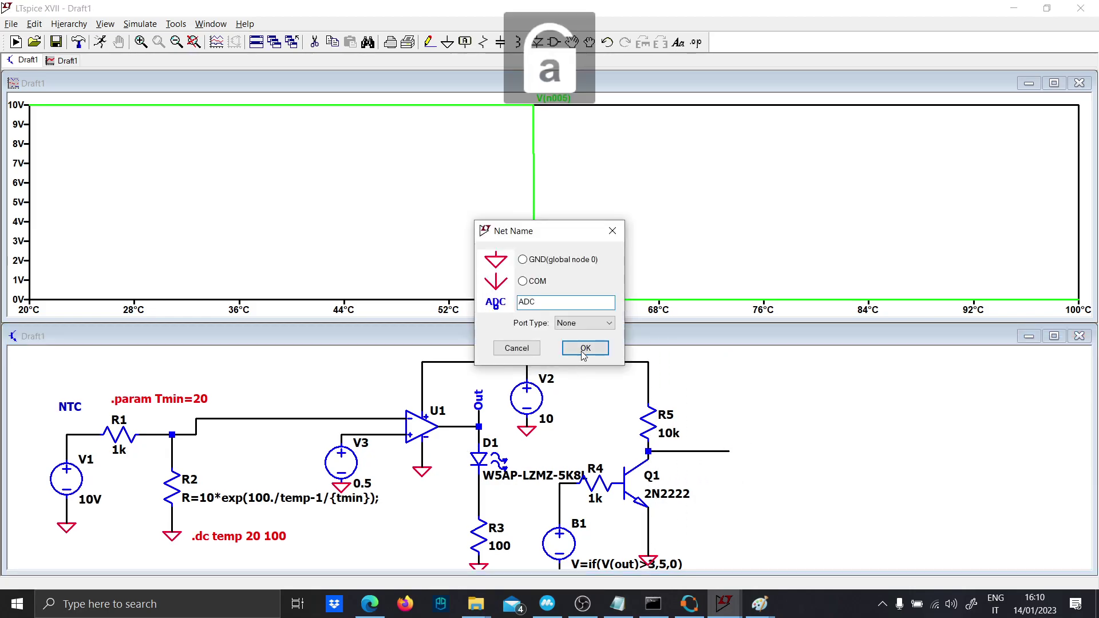
click(585, 348)
click(730, 452)
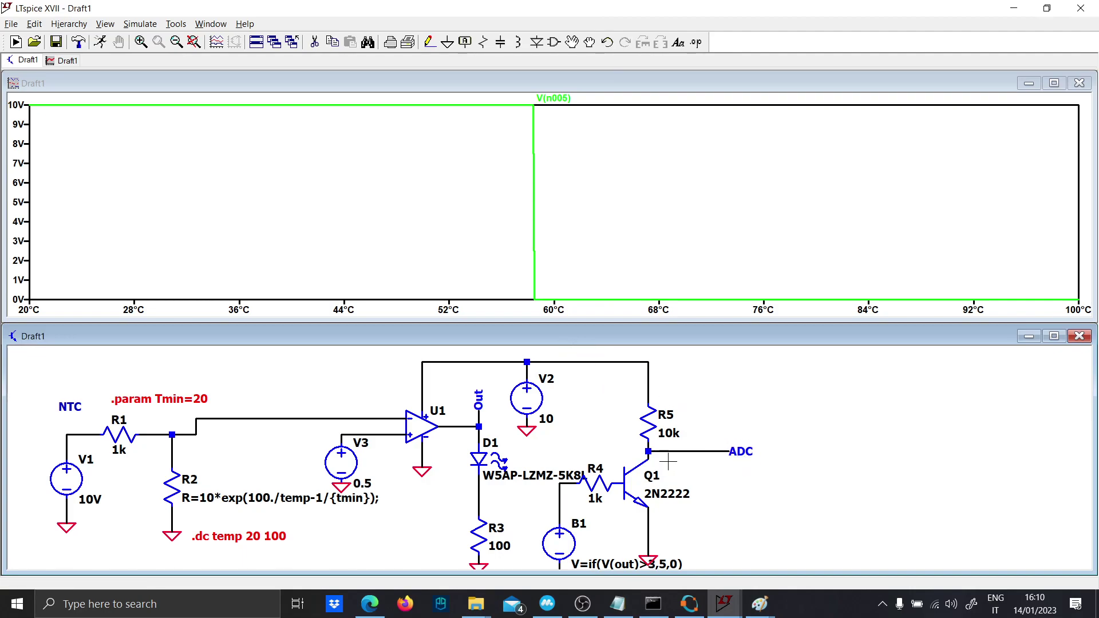
Plot the V3 reference voltage alone and add the voltage at the op amp's inverting input.
click(554, 277)
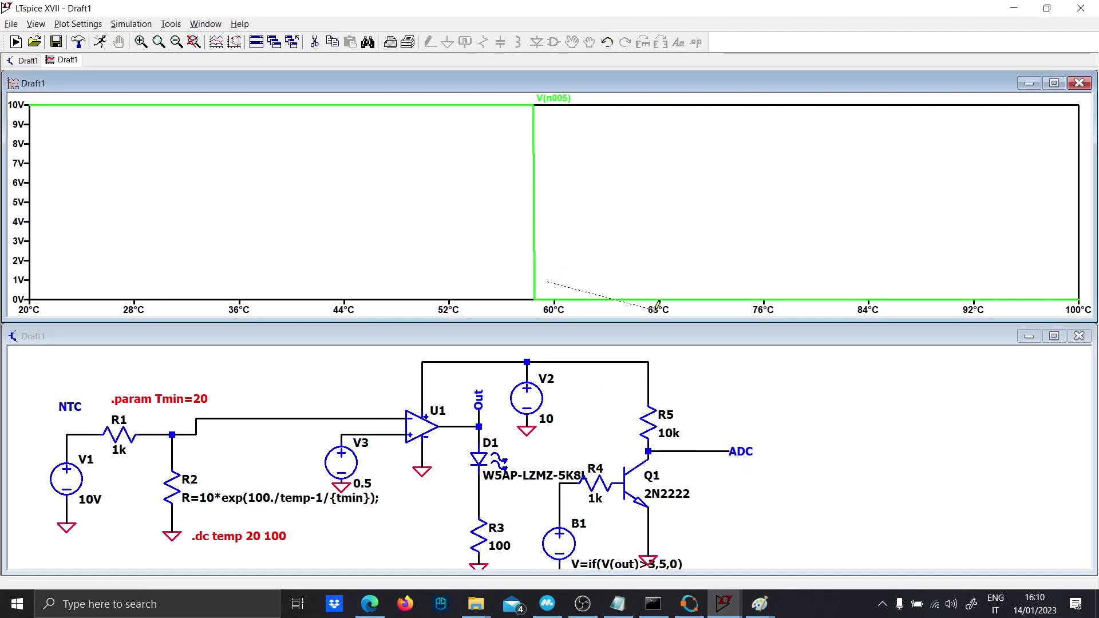
right_click(571, 304)
click(525, 282)
click(461, 500)
scroll(461, 500, down, 1)
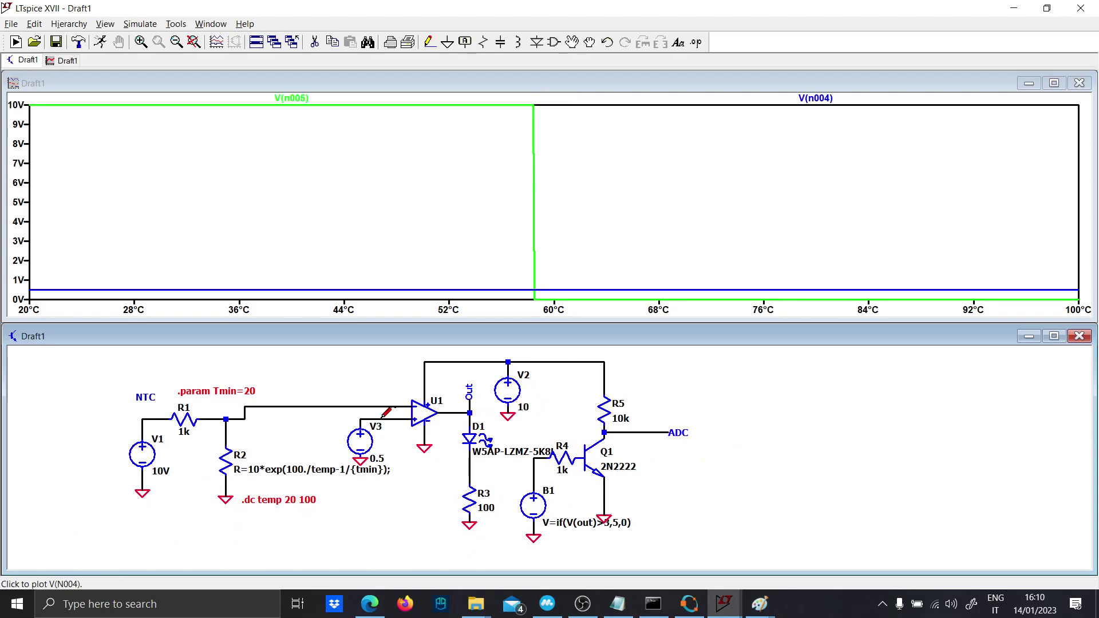
click(383, 417)
click(341, 406)
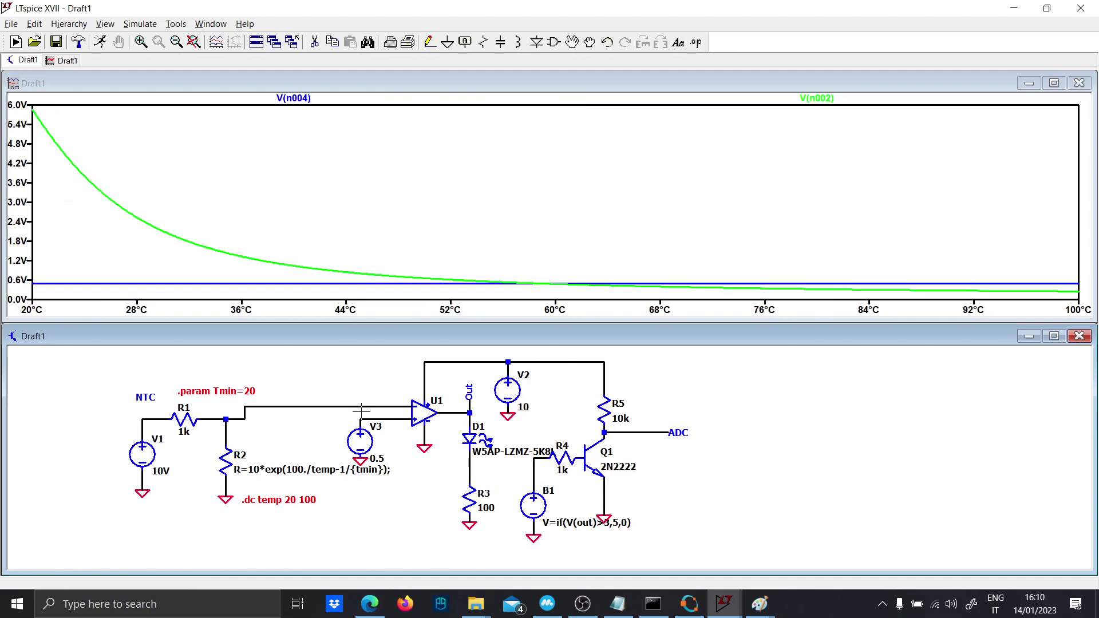